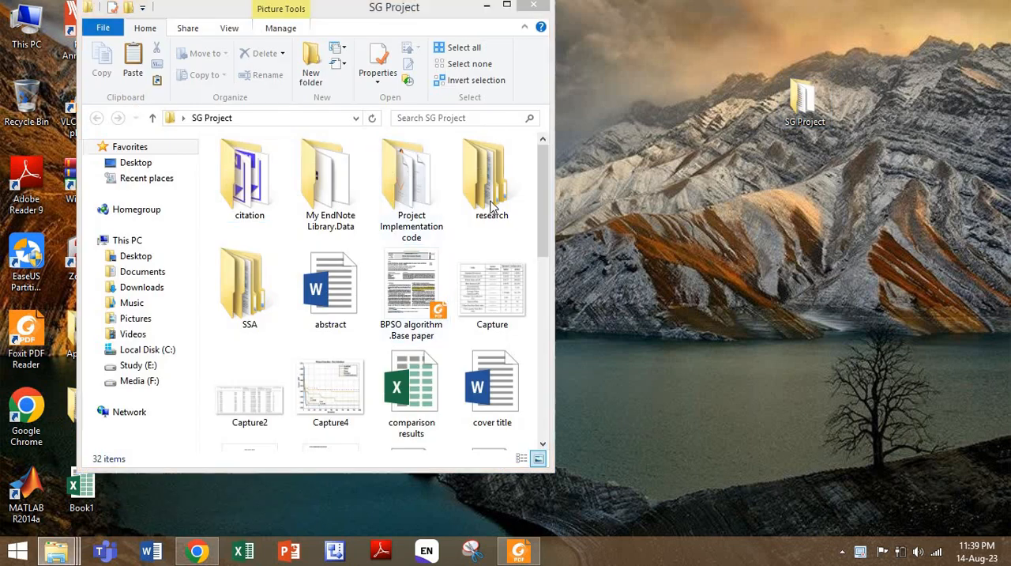
- View the IEEE-paper-format-template and Format_Project Report documents from the SG Project folder, closing each one after viewing
click(509, 6)
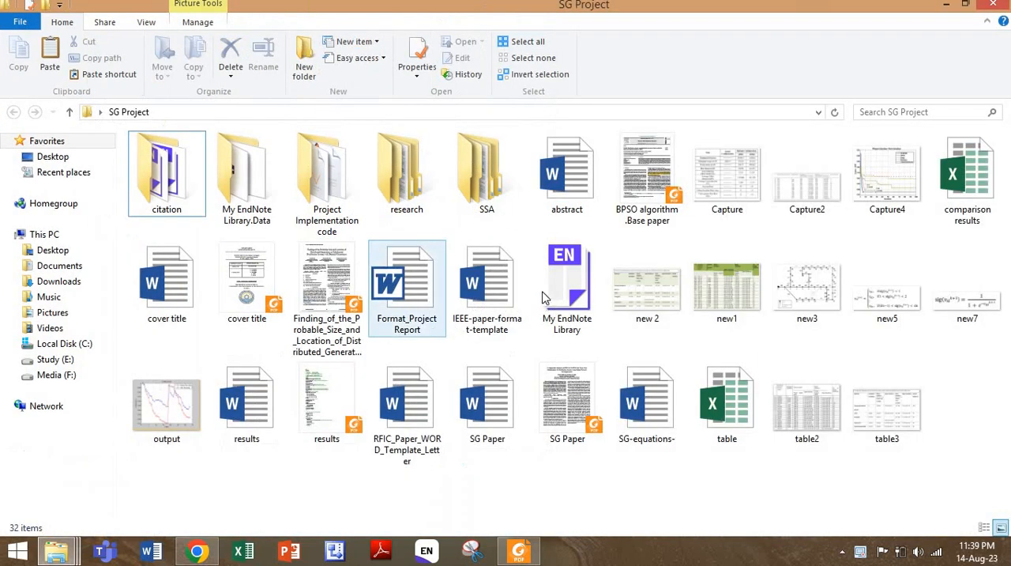
click(494, 295)
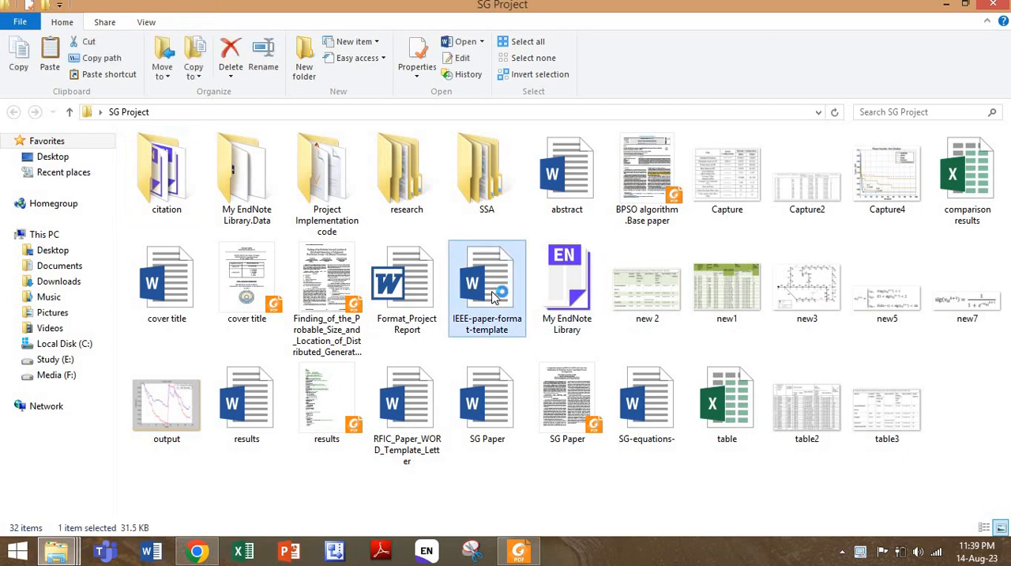
double_click(491, 296)
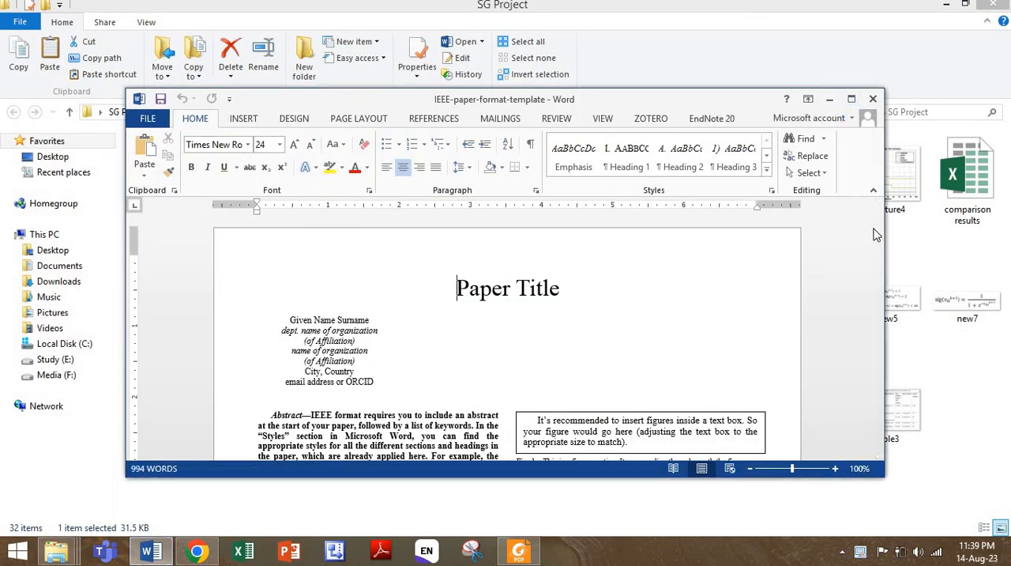
drag(875, 229, 869, 126)
click(873, 99)
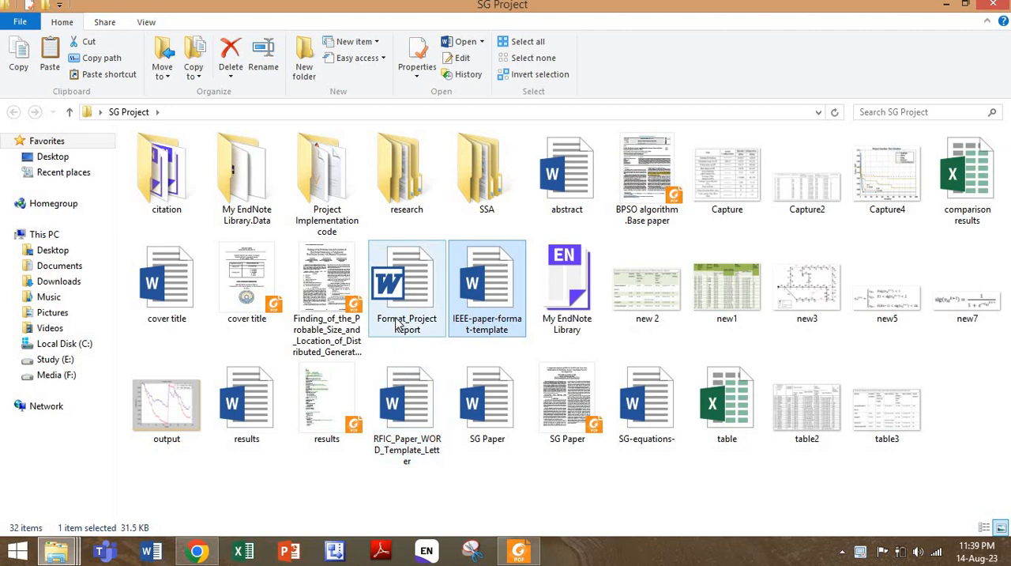
double_click(397, 324)
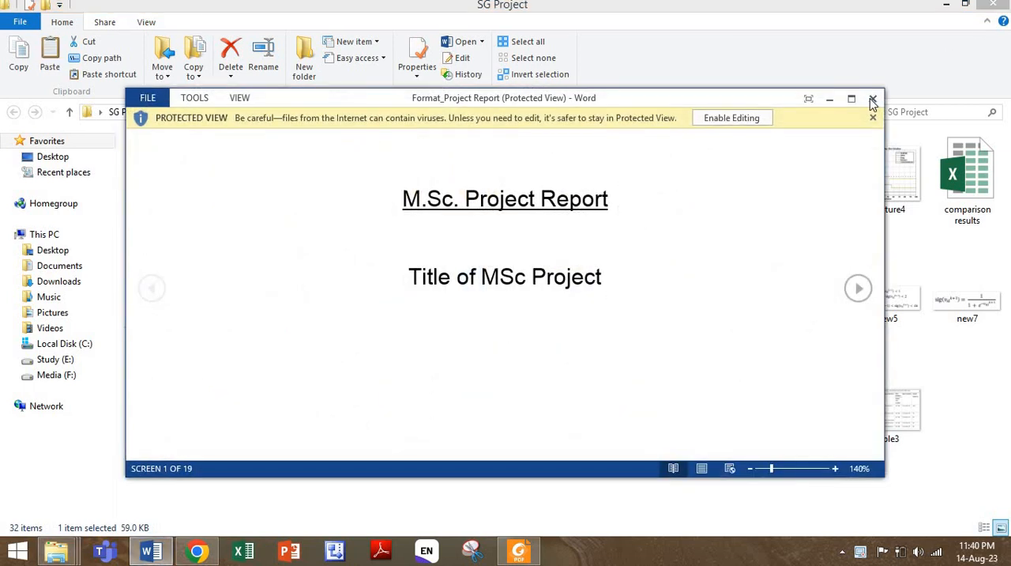
key(alt+F4)
- Open the RFIC_Paper_WORD_Template_Letter document in a maximized window and return to its title block on page 1
double_click(401, 426)
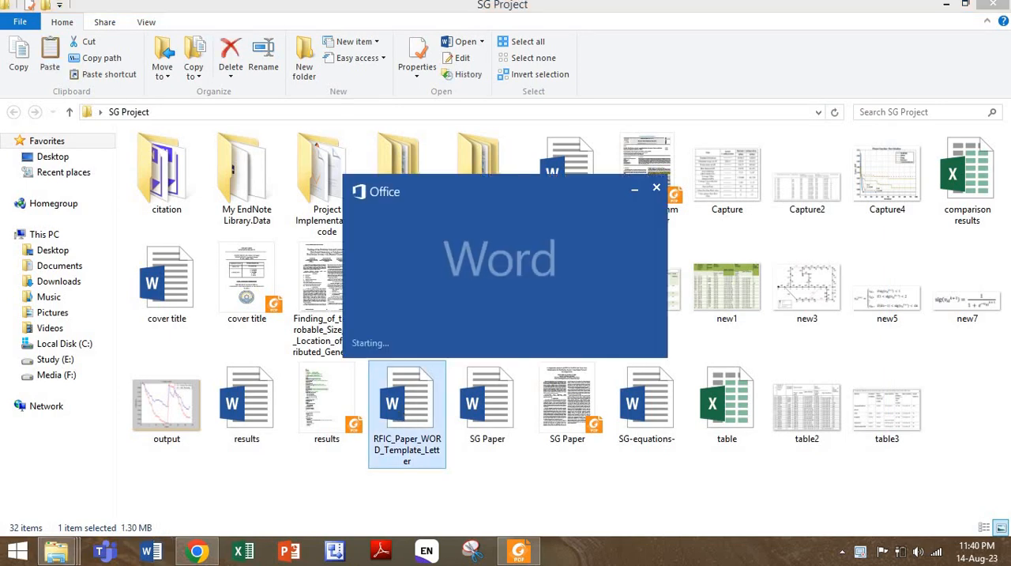
scroll(730, 312, down, 5)
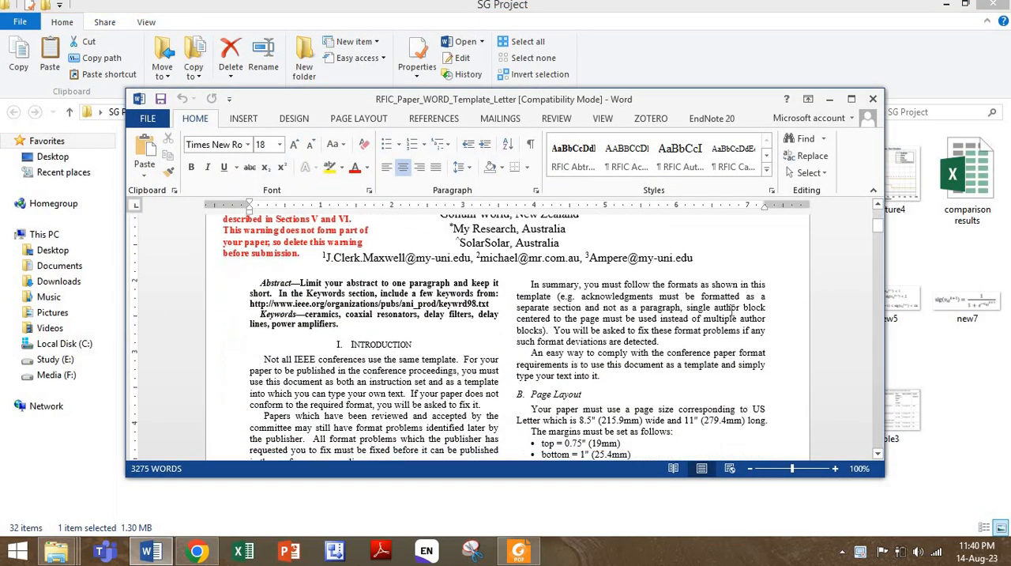
scroll(730, 312, down, 3)
scroll(730, 312, up, 2)
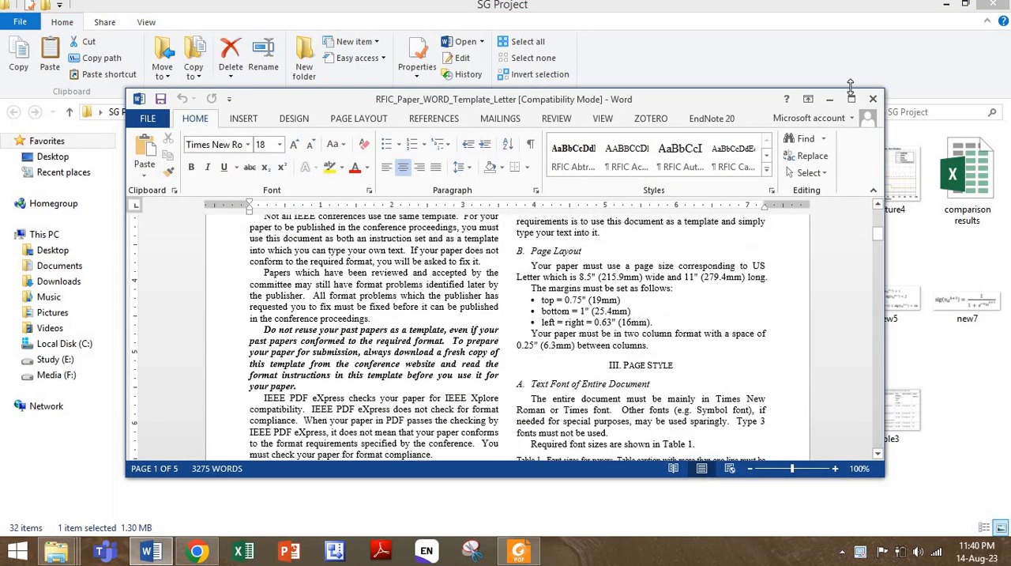
click(852, 99)
scroll(692, 303, up, 2)
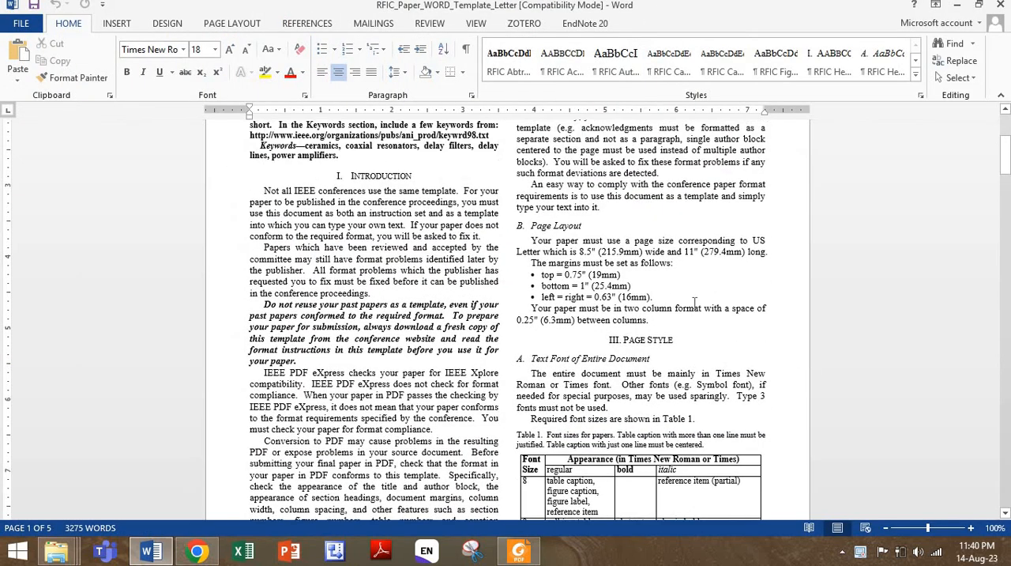
scroll(692, 303, up, 5)
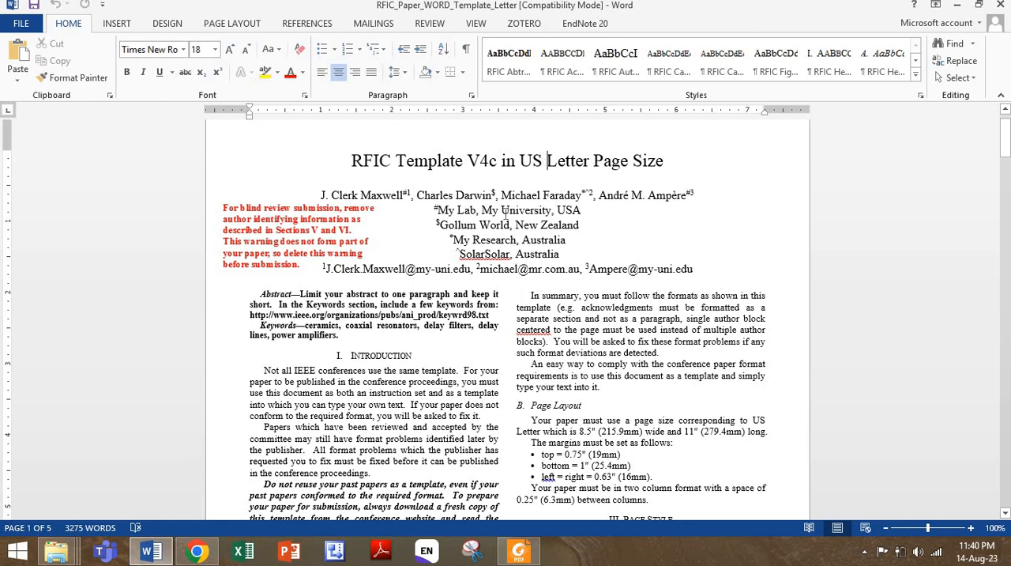
- Check the font size and style applied to the template's title, author line, abstract, Introduction heading and body text
click(344, 316)
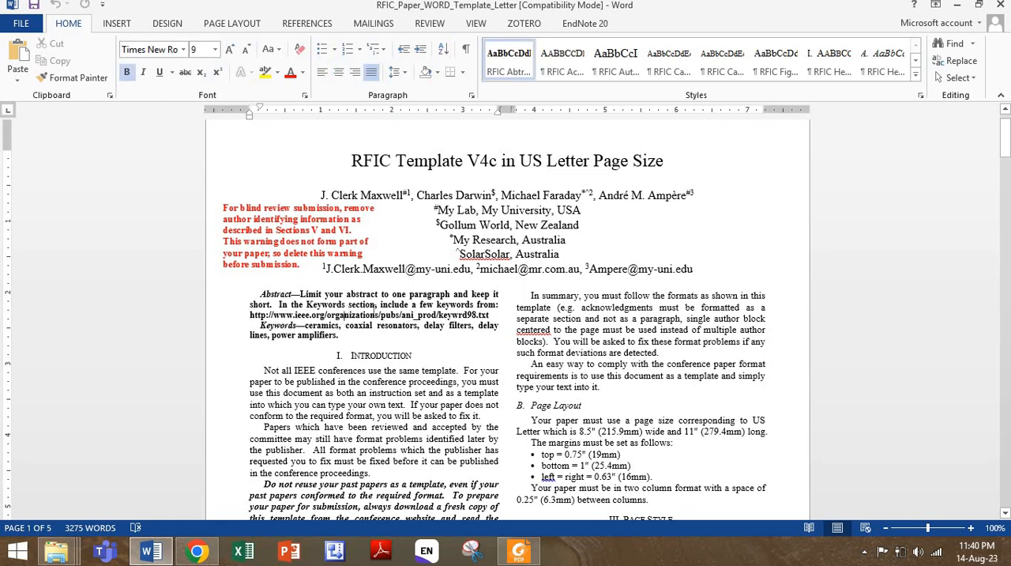
click(382, 356)
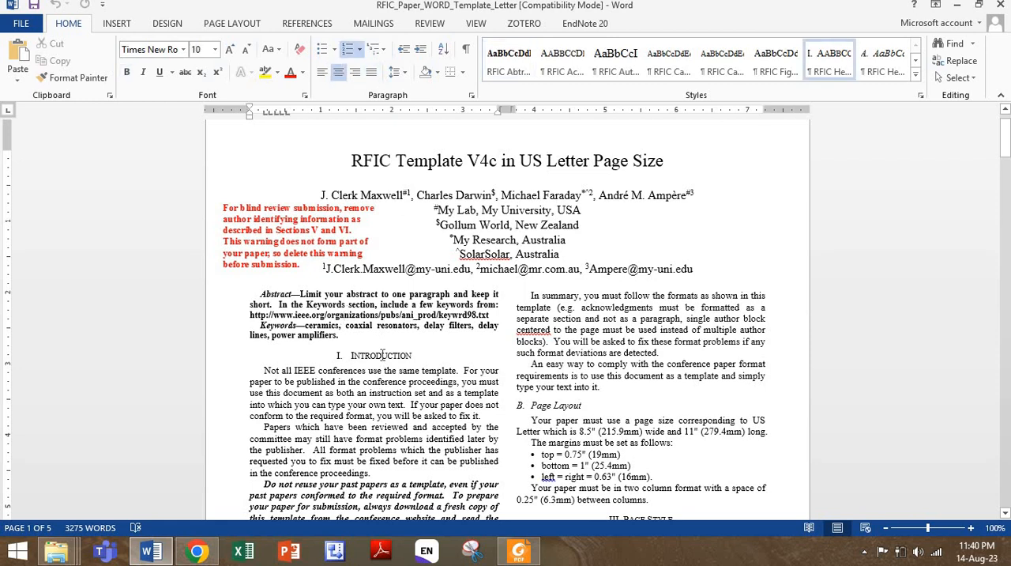
click(453, 195)
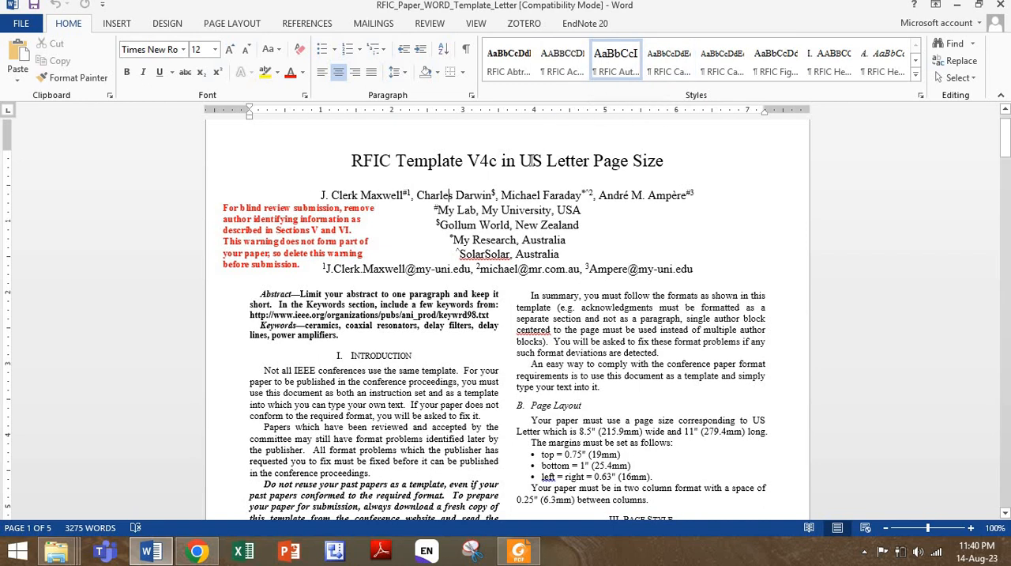
click(532, 161)
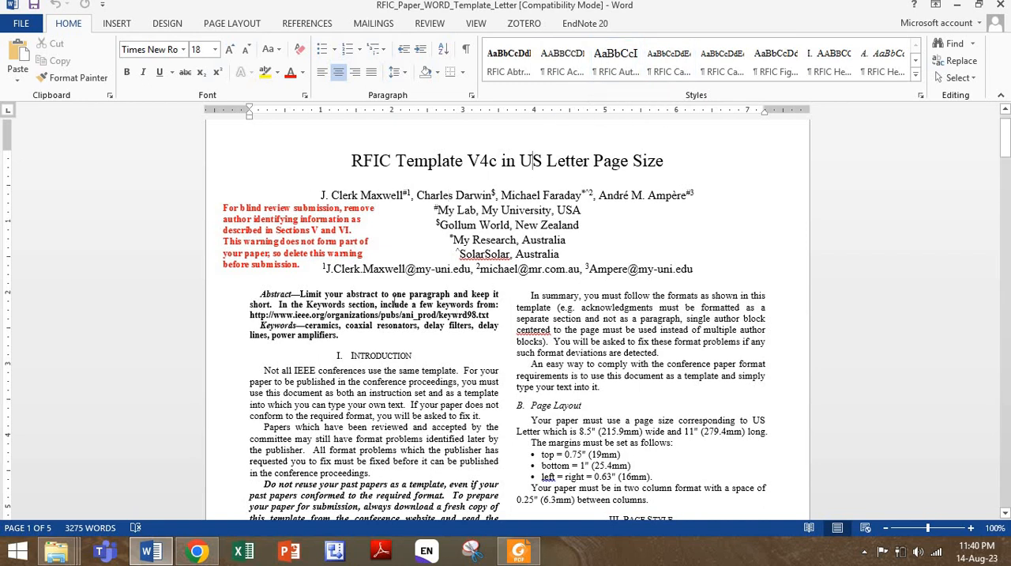
click(392, 300)
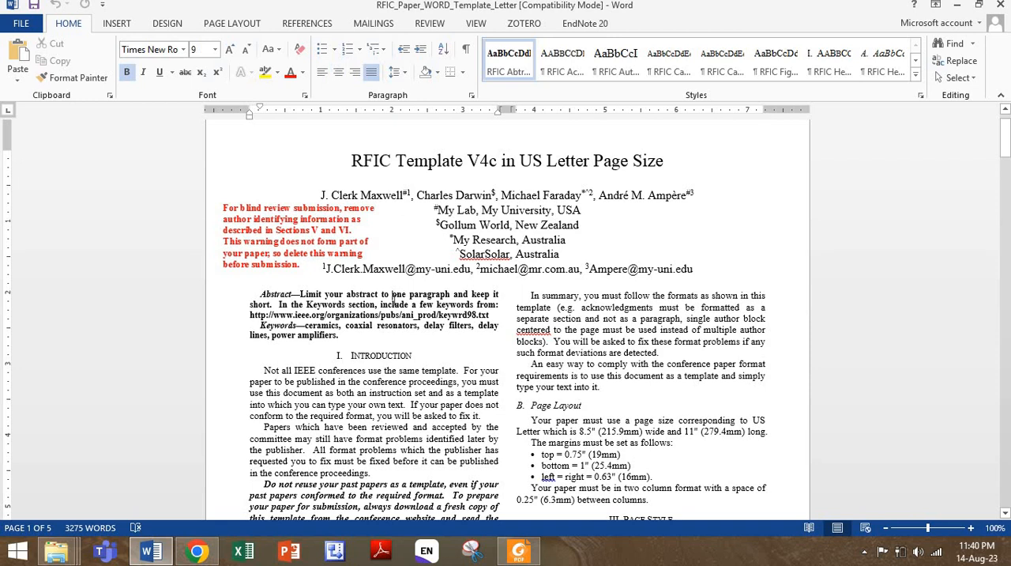
click(385, 355)
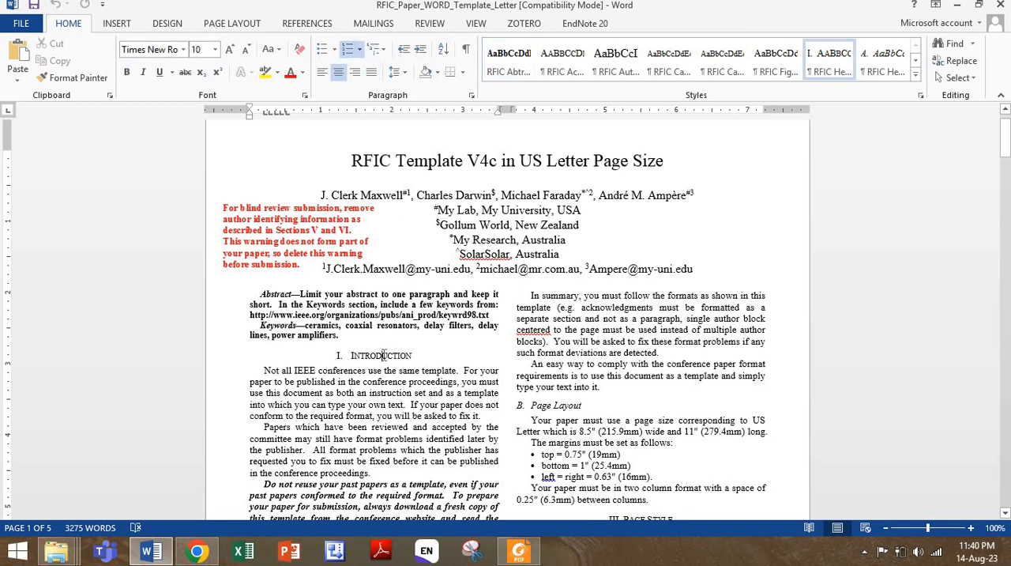
click(386, 381)
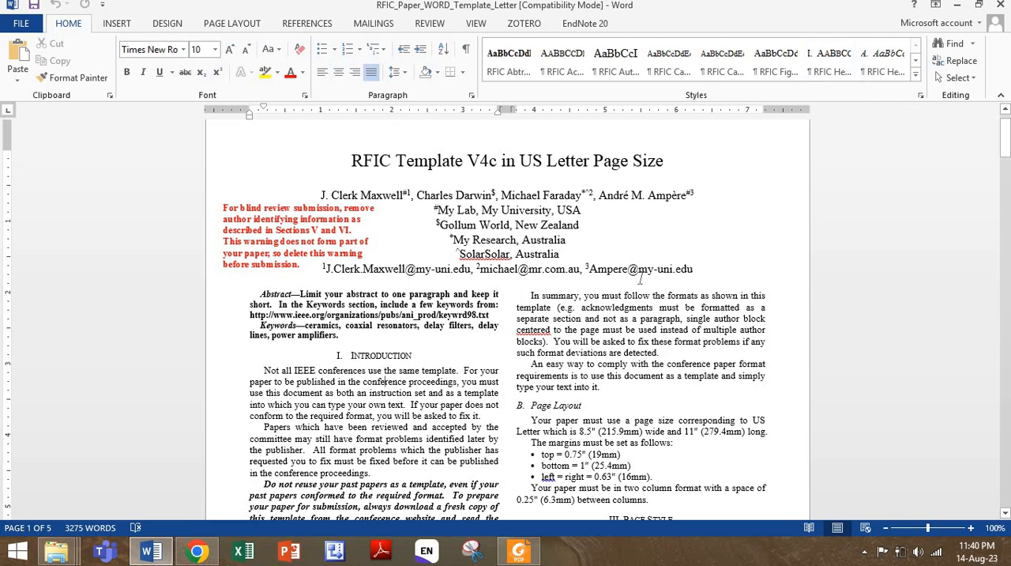
- Read the template's formatting rules from page layout through the Fig. 1 sample graph, and close the document
scroll(594, 279, down, 5)
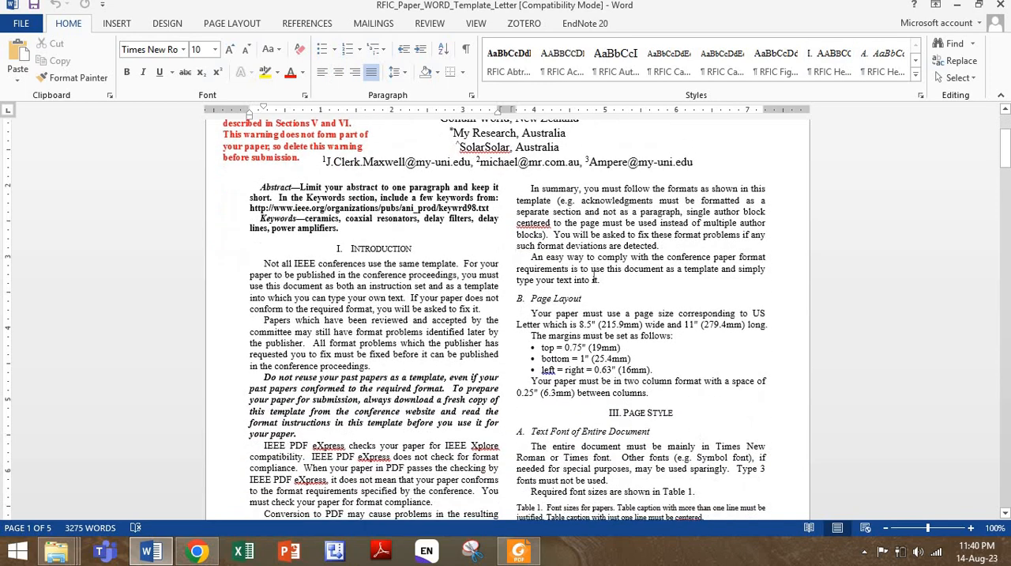
scroll(595, 301, down, 11)
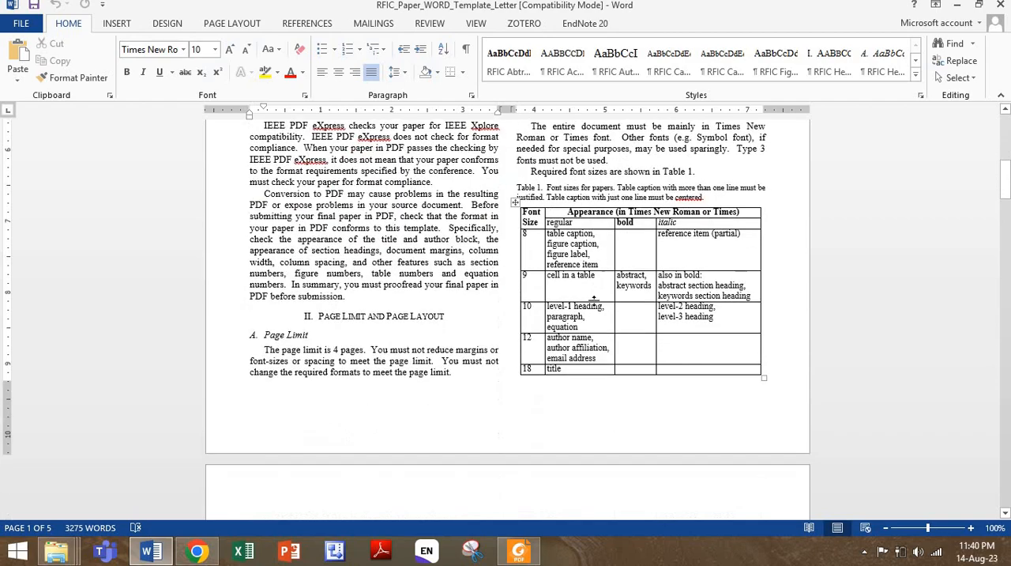
scroll(595, 305, up, 18)
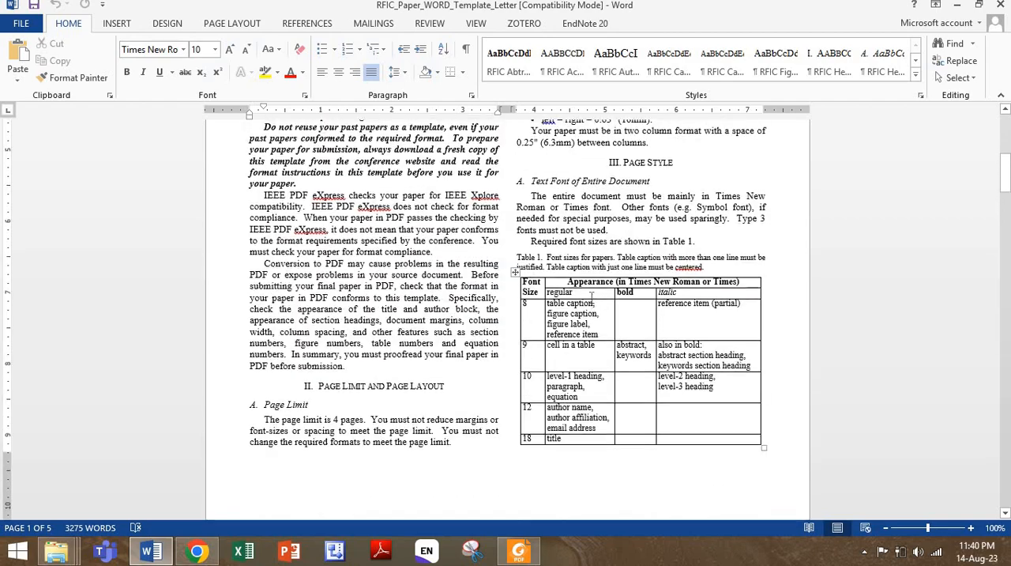
scroll(621, 207, down, 9)
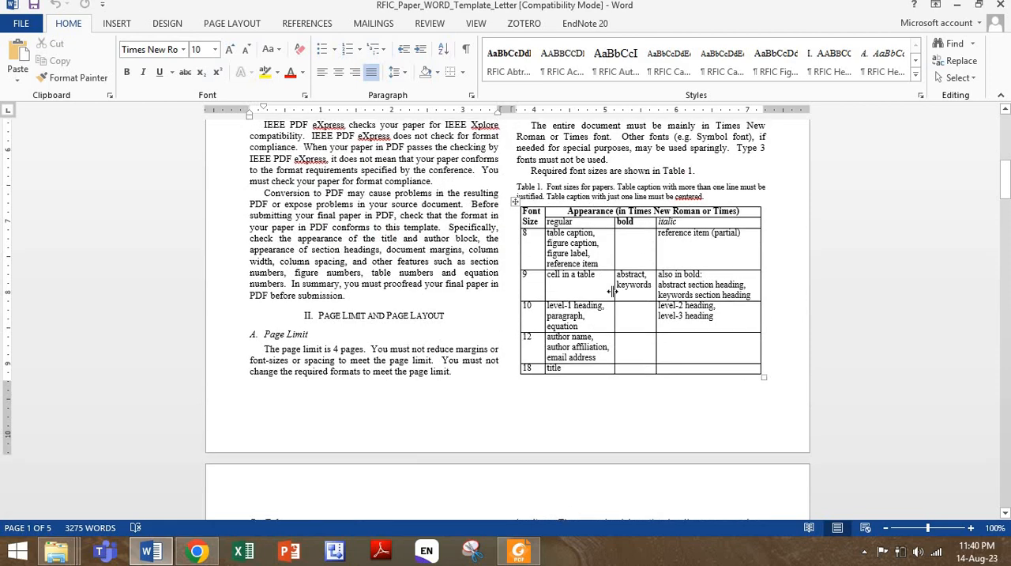
scroll(684, 240, down, 7)
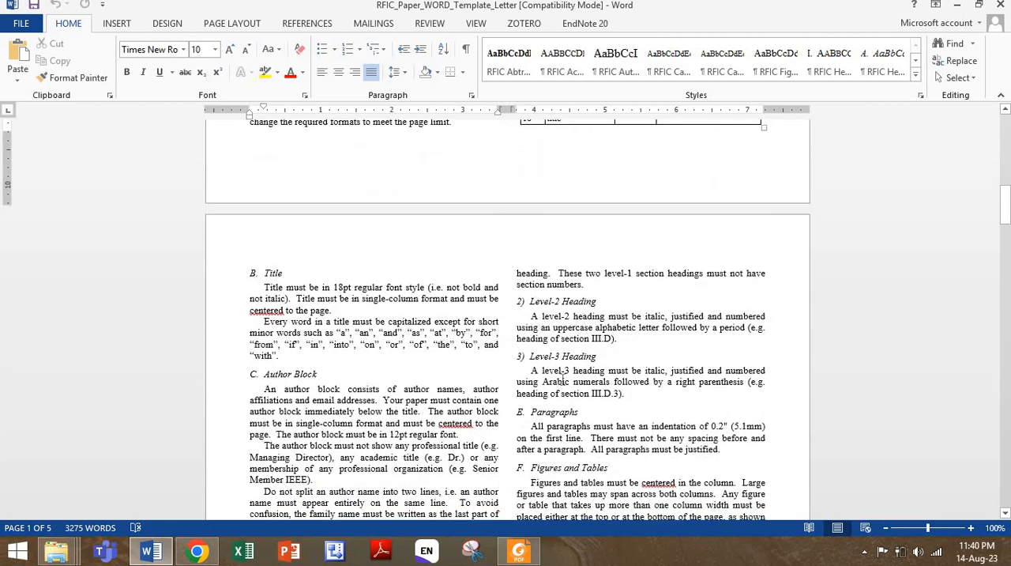
scroll(591, 332, down, 10)
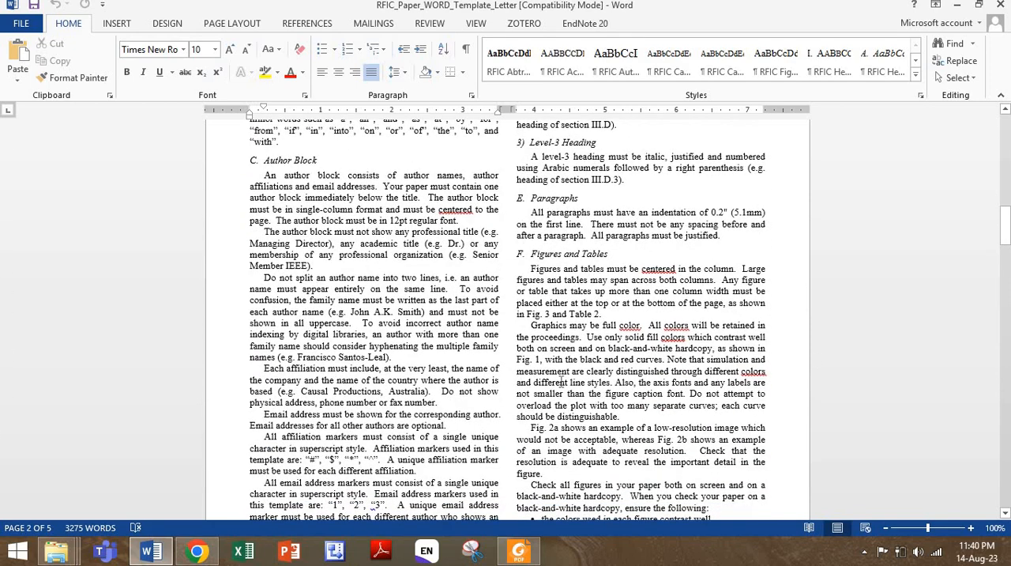
scroll(692, 457, down, 4)
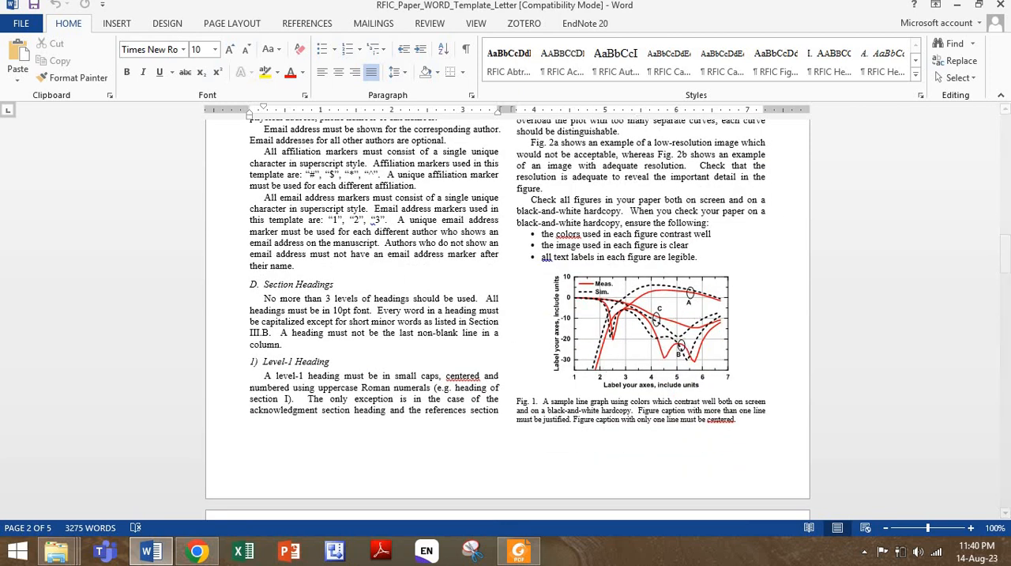
click(1000, 5)
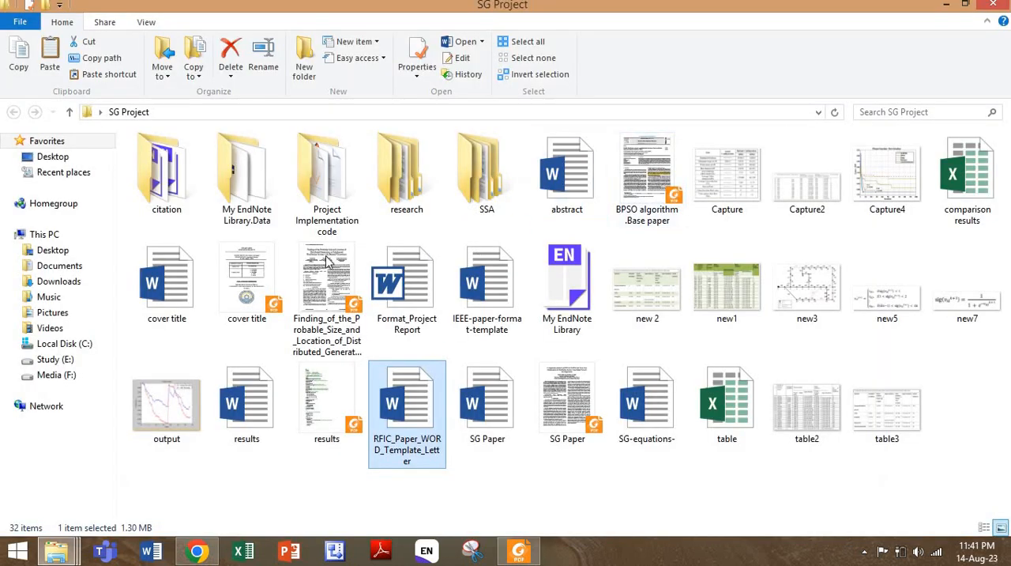
- Open the comparative analysis of SPSO and BPSO paper from the IEEE Transactions folder inside the research folder
double_click(405, 182)
click(210, 173)
double_click(209, 173)
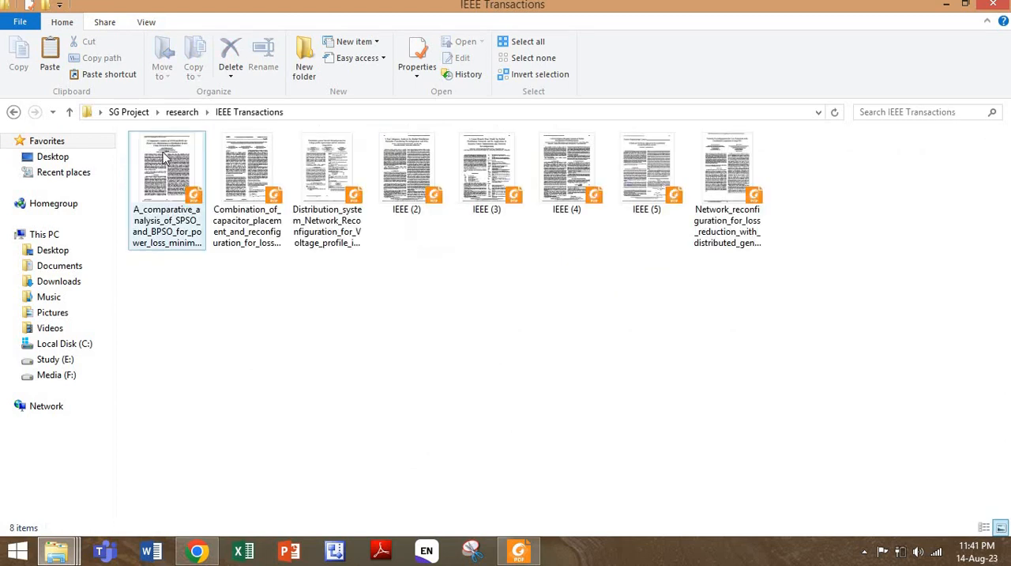
double_click(169, 169)
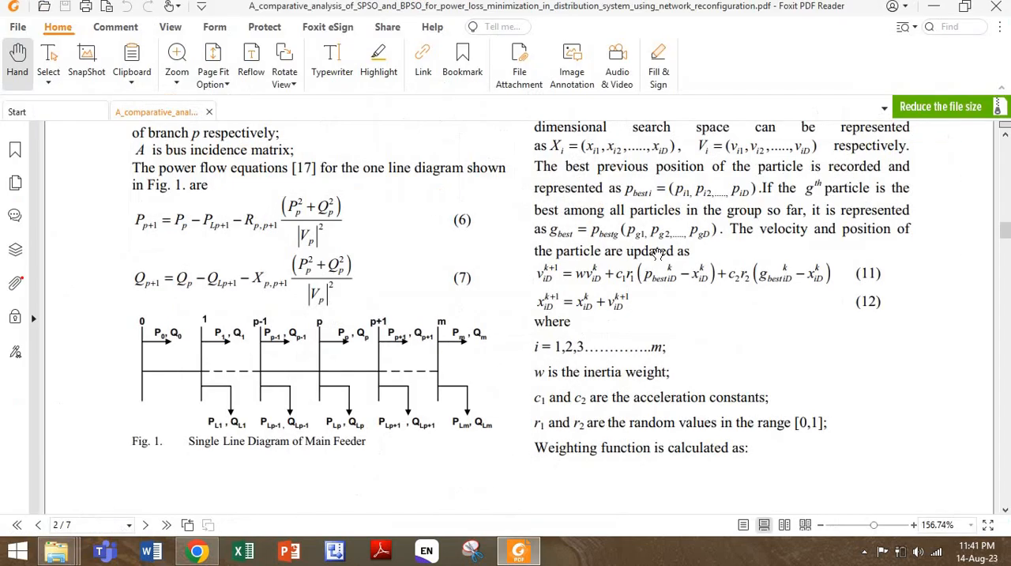
- Examine how the SPSO and BPSO paper presents its equations, figures, result tables and simulation discussion on pages 2 to 5
scroll(659, 250, down, 3)
scroll(659, 250, down, 15)
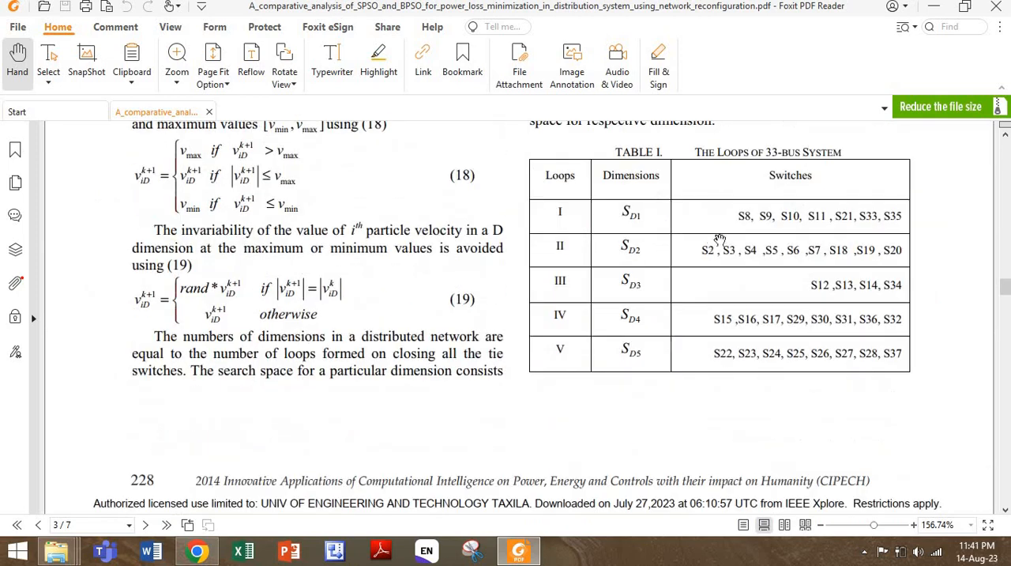
scroll(719, 239, down, 15)
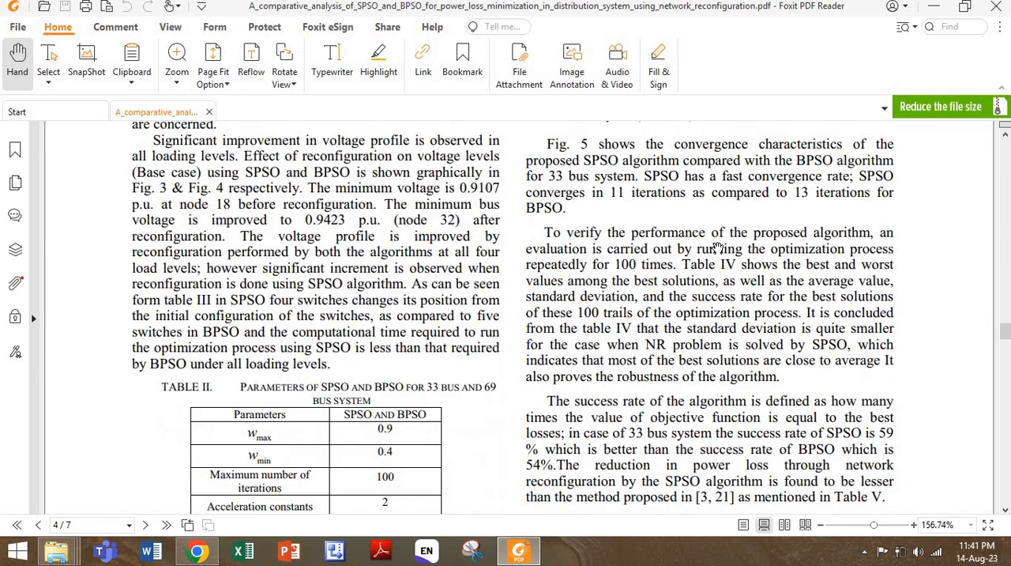
scroll(718, 248, down, 8)
scroll(716, 248, down, 8)
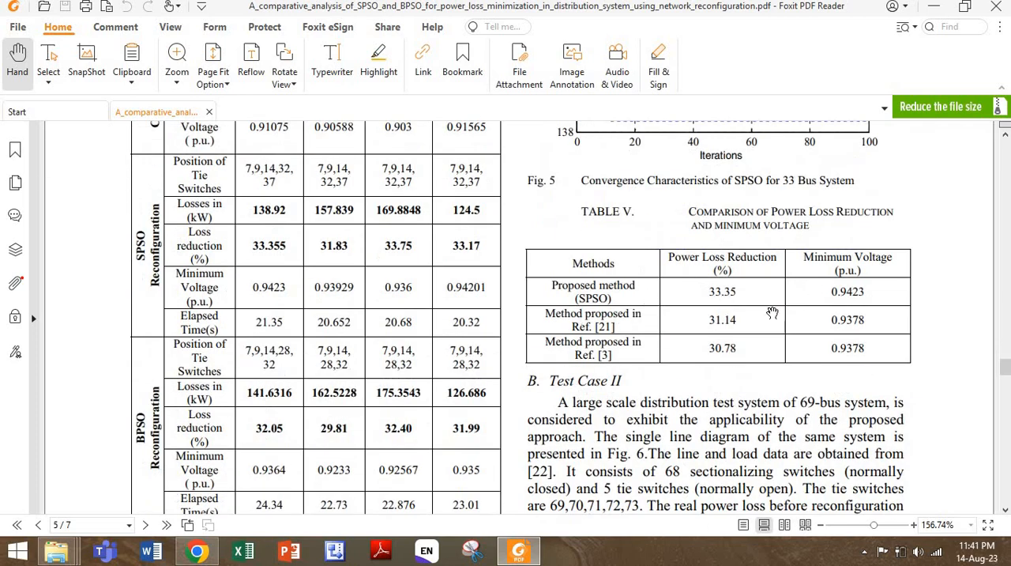
scroll(334, 299, down, 8)
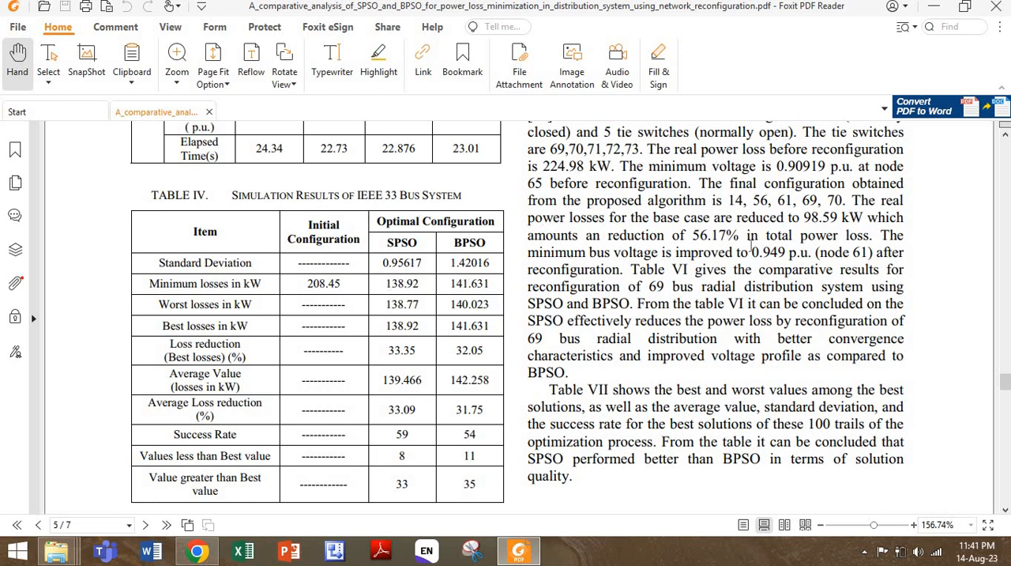
scroll(754, 246, down, 10)
scroll(754, 246, down, 3)
scroll(754, 247, up, 12)
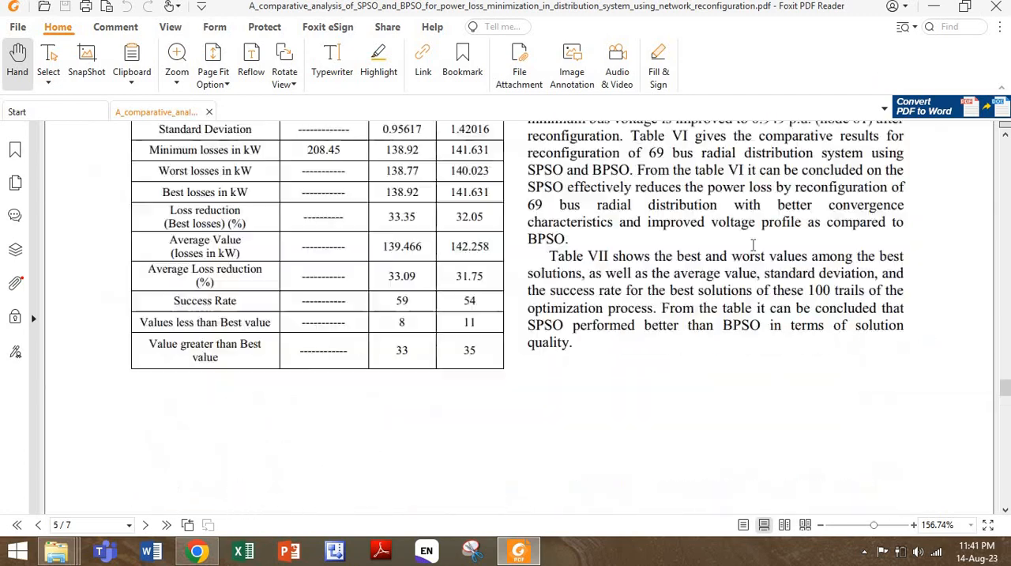
scroll(752, 244, up, 15)
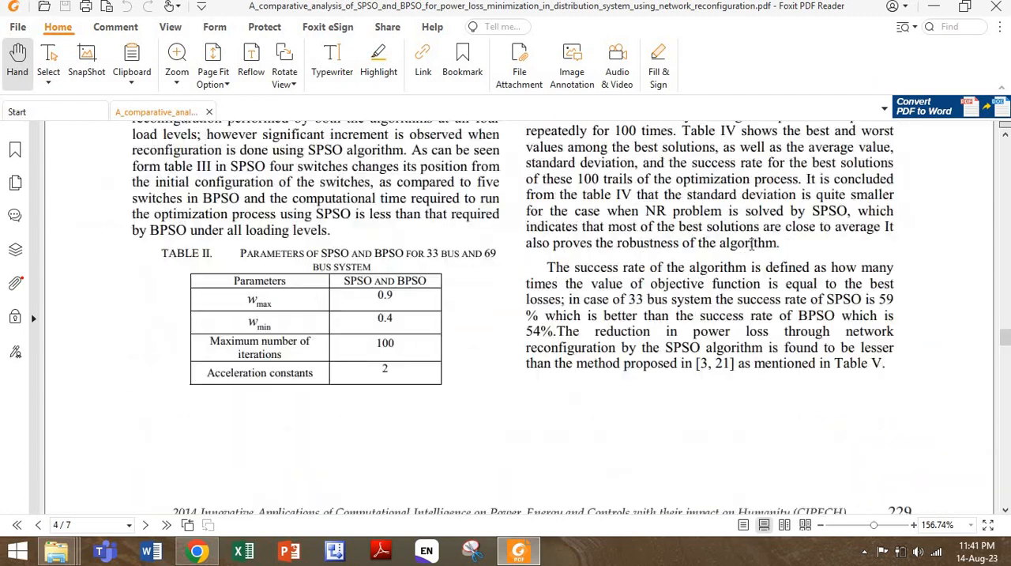
scroll(751, 244, up, 15)
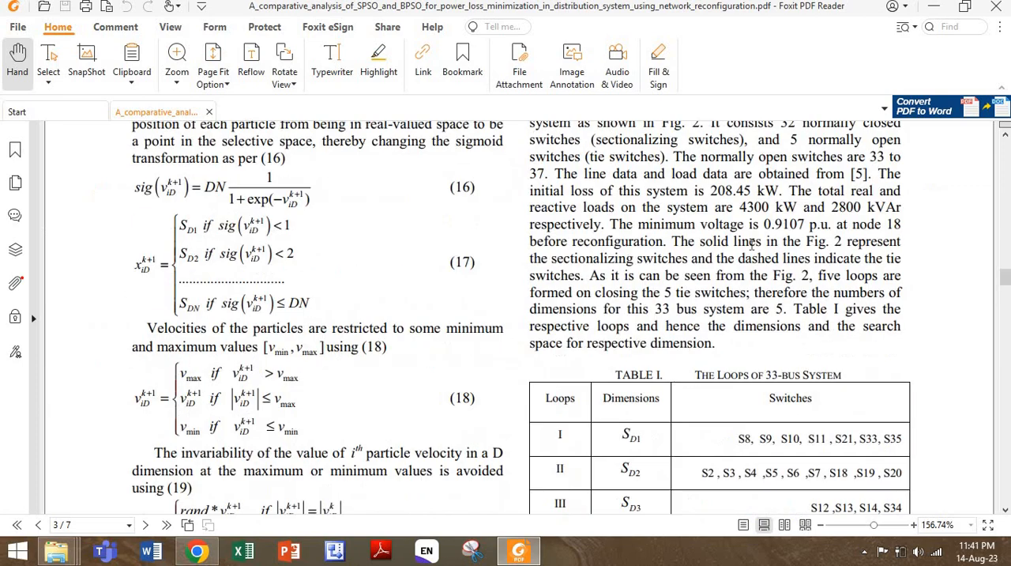
scroll(504, 249, up, 6)
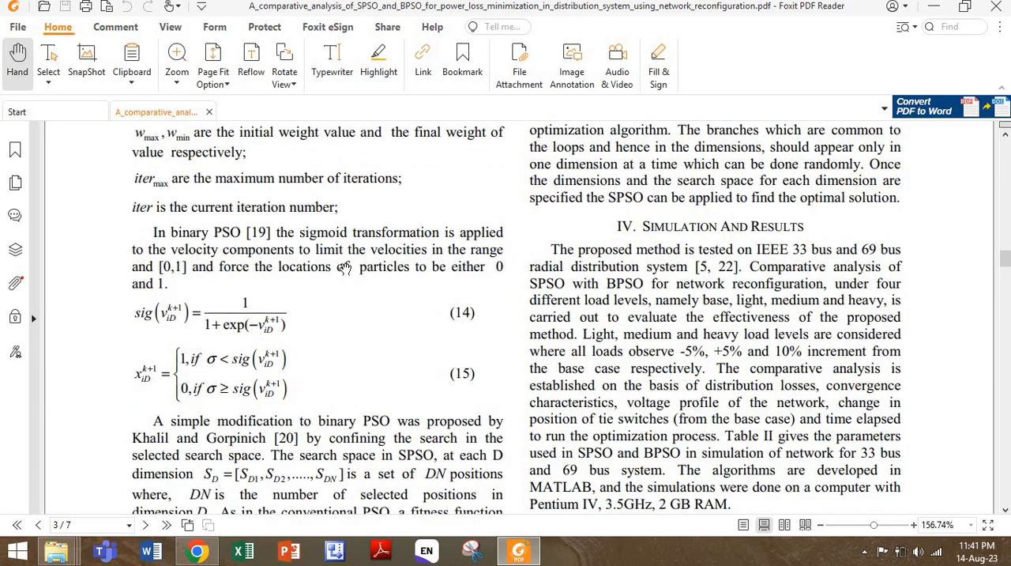
- Review equations (13) to (15) on page 3, and view the ExtractTable page and the SG Equations note in Chrome
scroll(263, 302, up, 5)
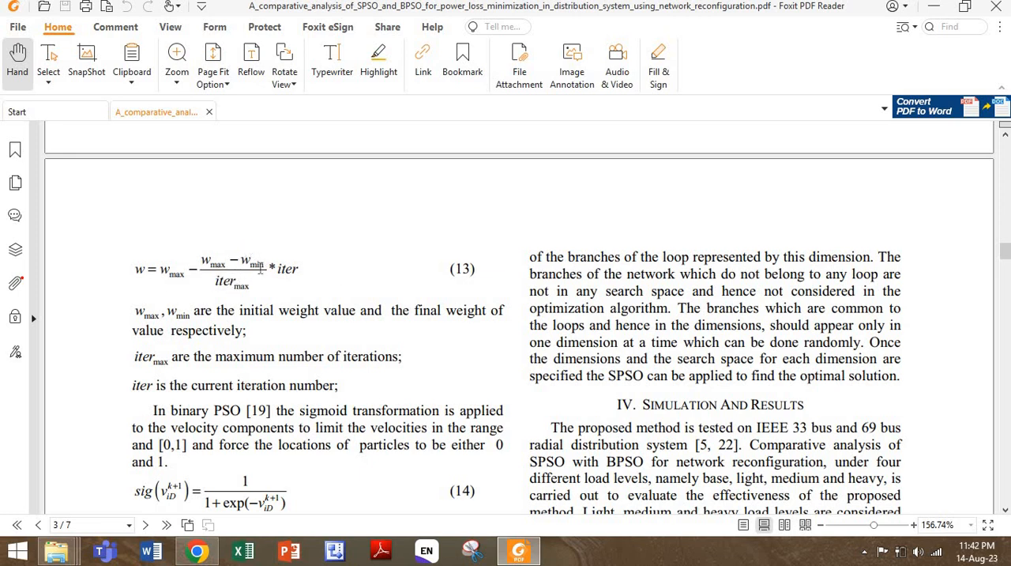
scroll(301, 295, down, 5)
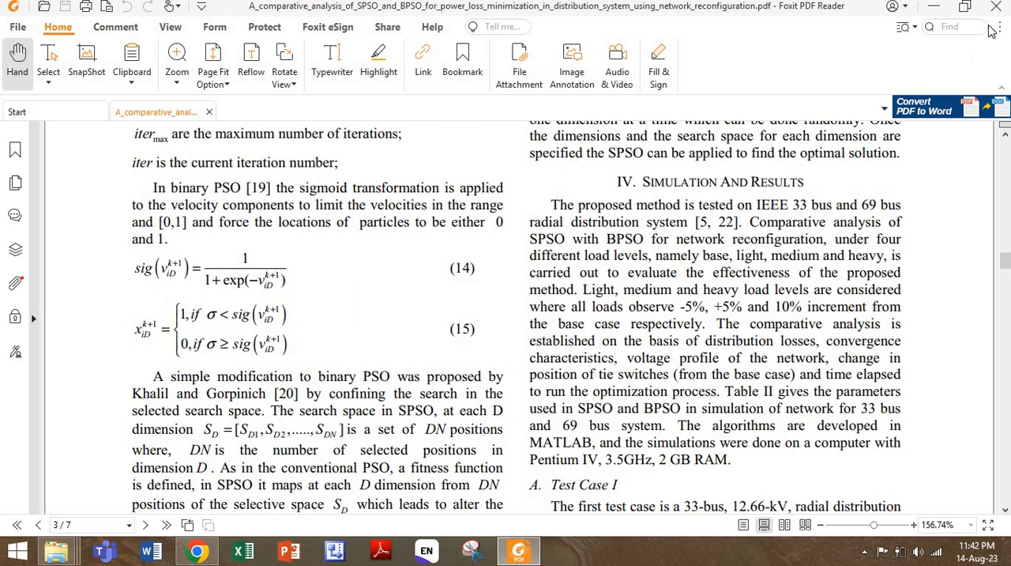
click(932, 10)
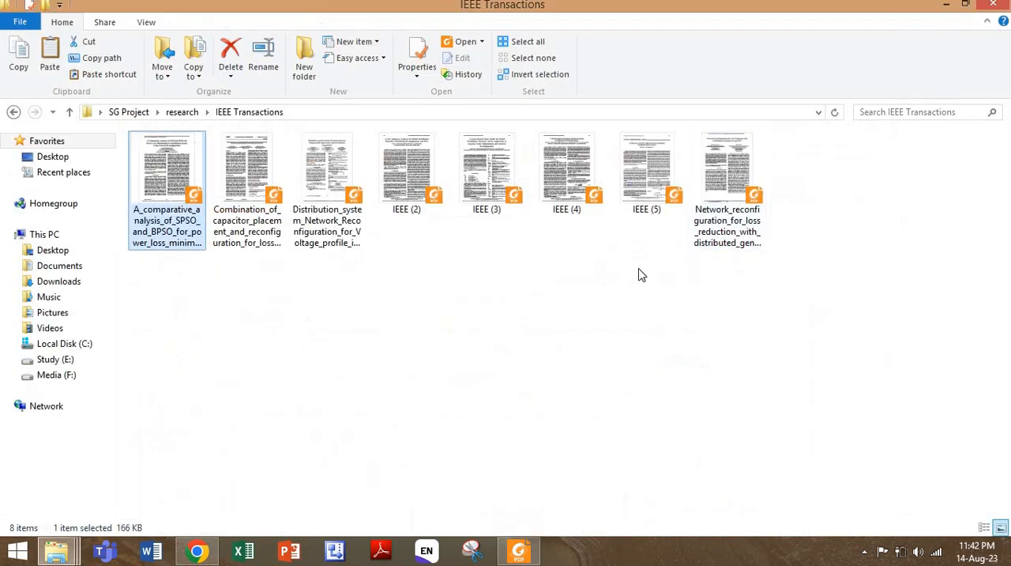
click(195, 551)
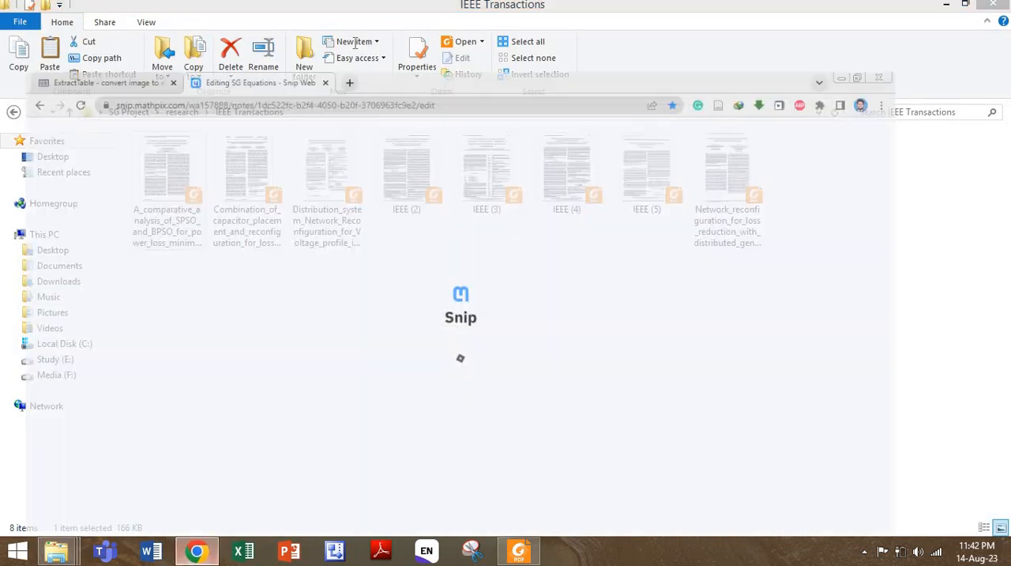
click(33, 8)
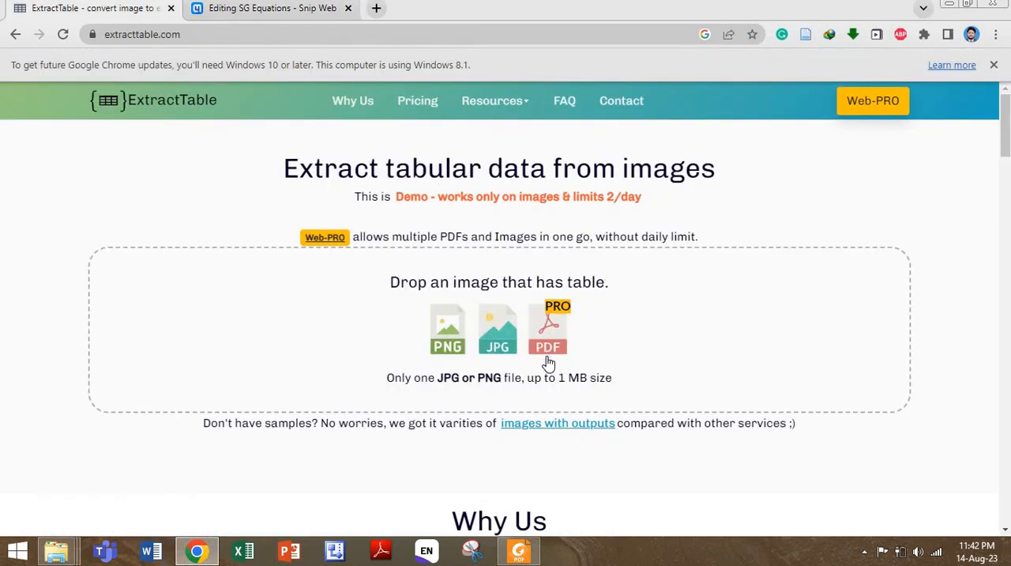
click(270, 9)
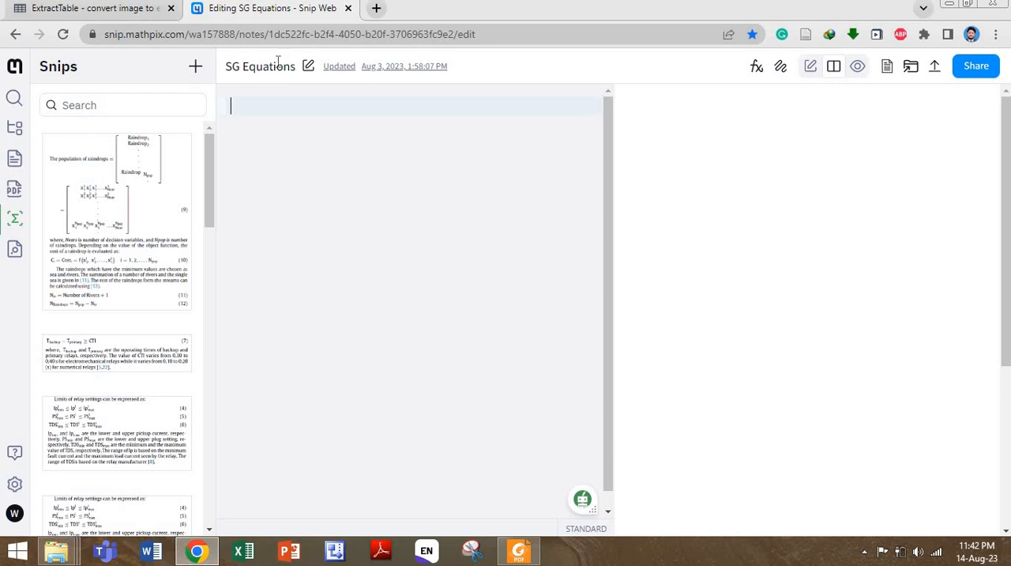
click(949, 6)
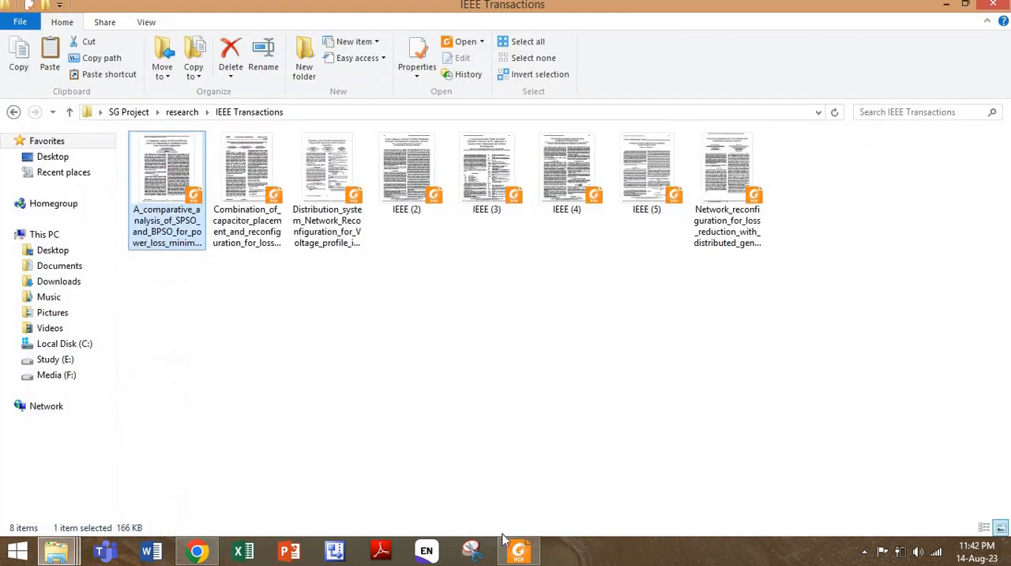
- Return to Chrome and insert the saved snip of the power-flow and loss equations into the SG Equations note as LaTeX
click(198, 551)
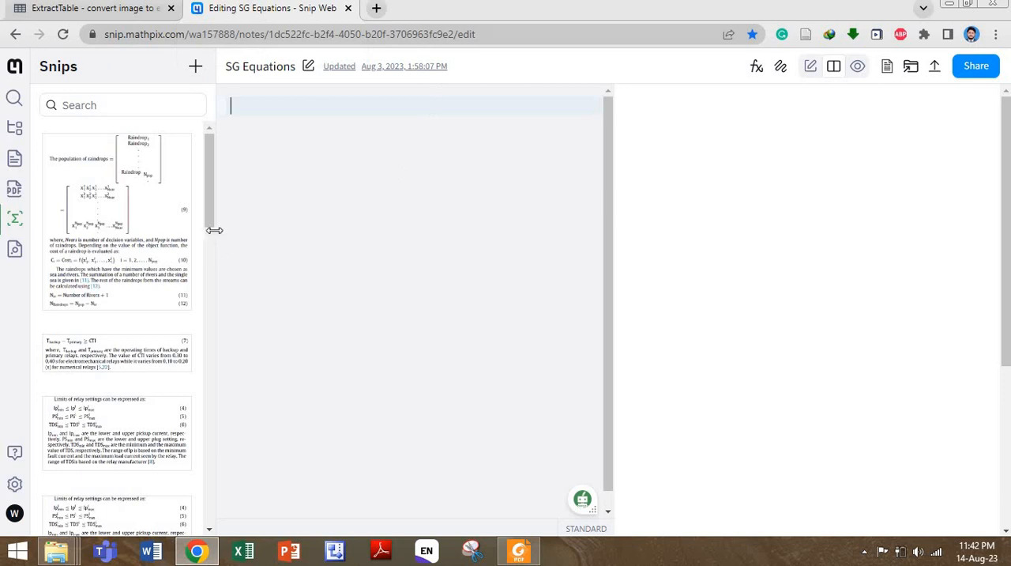
drag(209, 190, 232, 406)
mouse_move(124, 389)
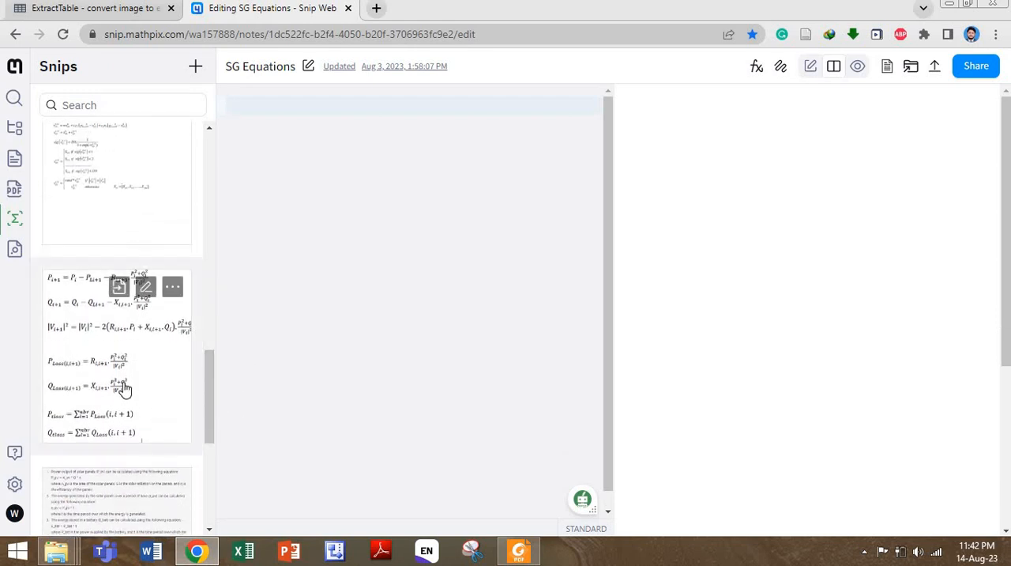
click(177, 291)
click(118, 289)
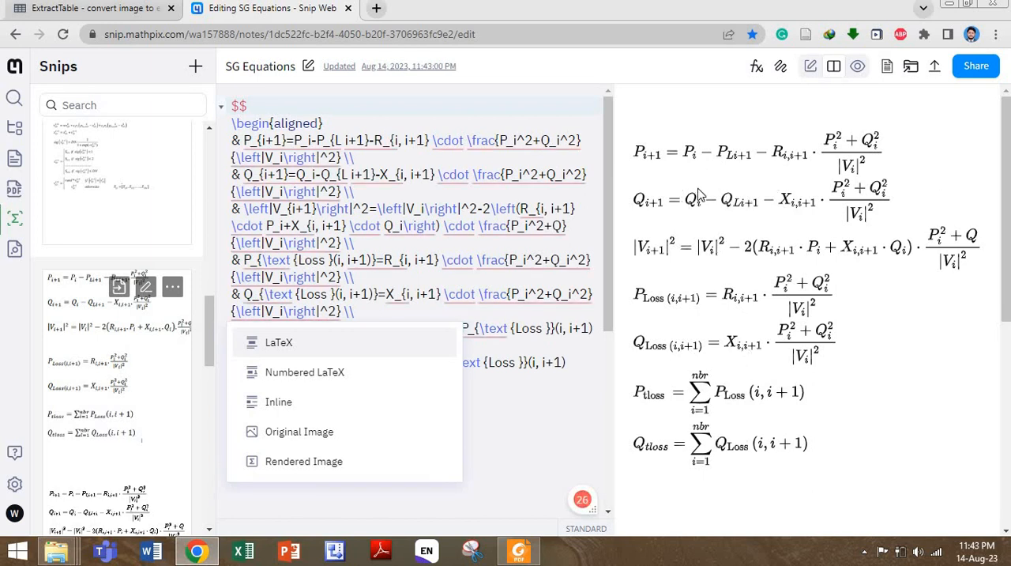
- Switch to the SPSO and BPSO paper in Foxit, capture equations (14) and (15) with Snipping Tool, and copy the capture
click(518, 551)
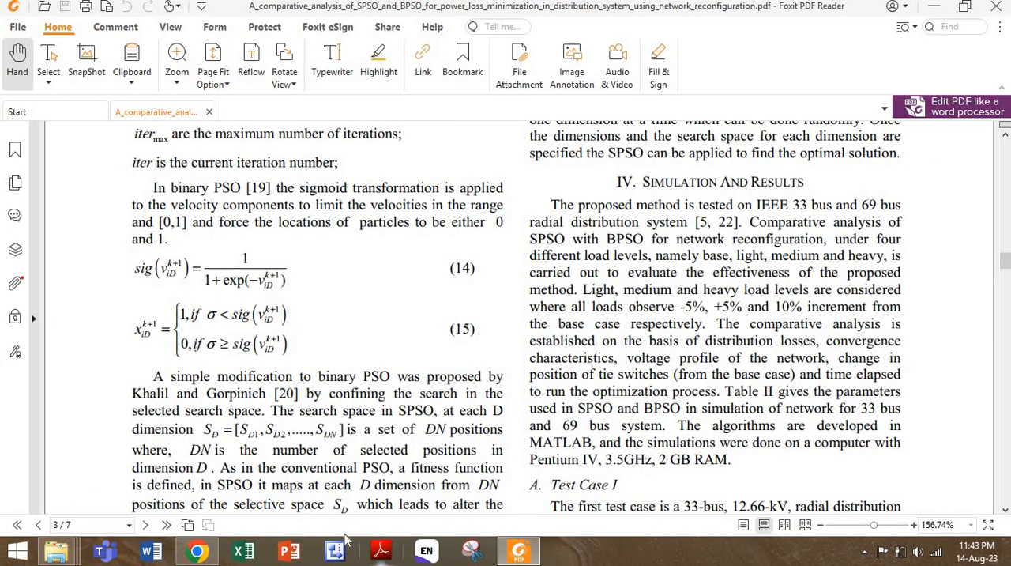
click(474, 553)
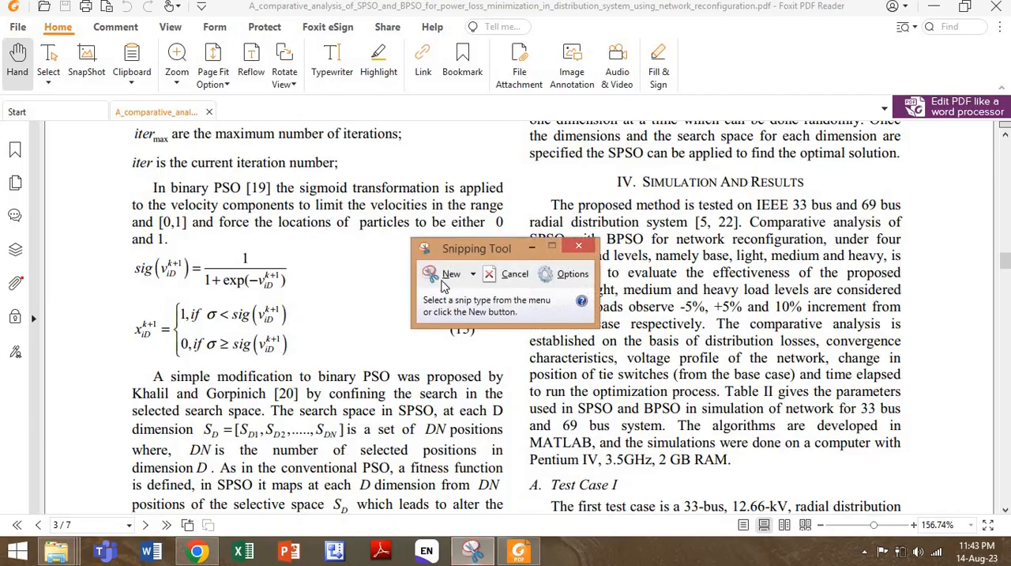
key(ctrl+n)
drag(126, 252, 322, 377)
right_click(244, 281)
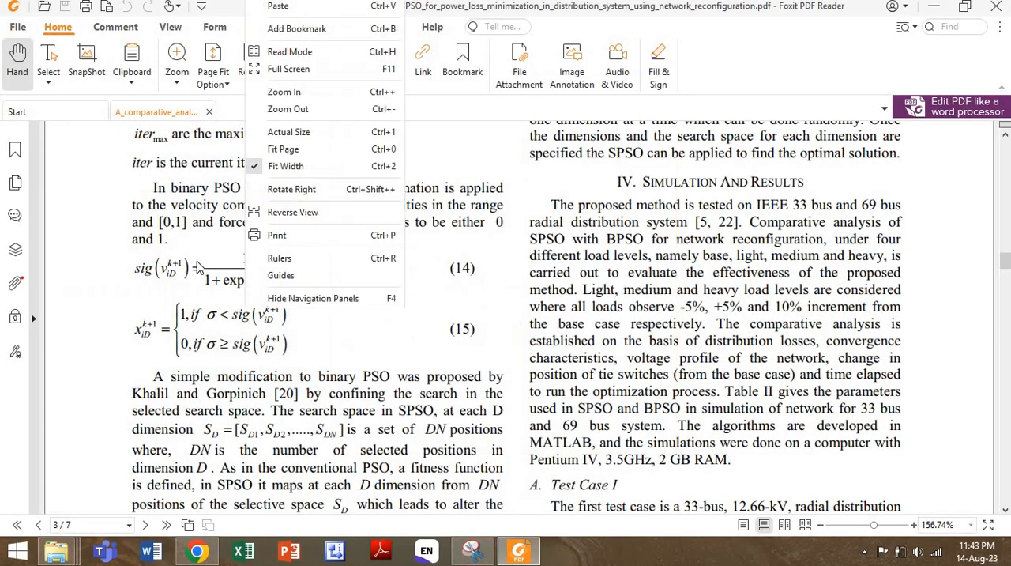
click(474, 554)
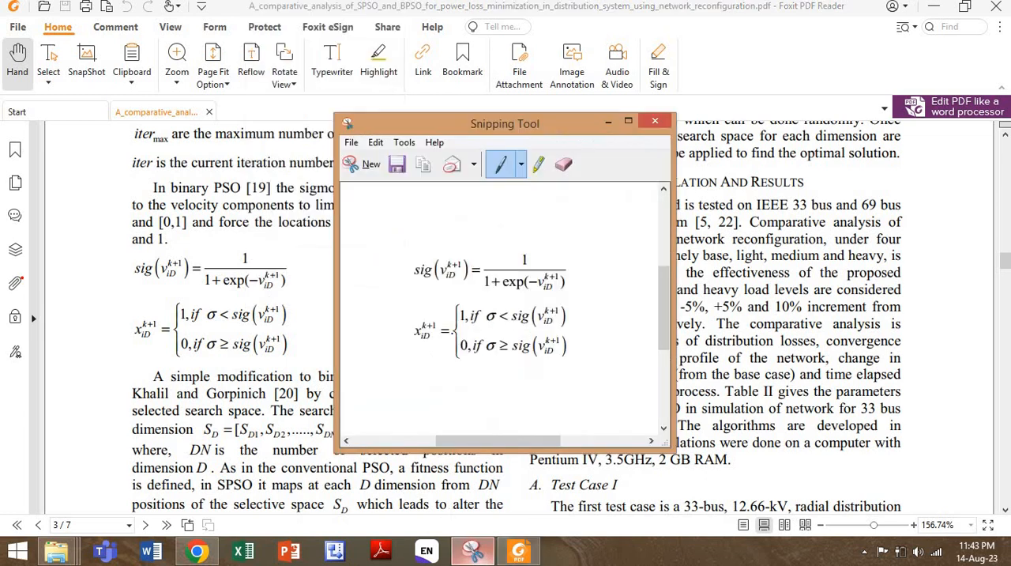
right_click(458, 275)
click(482, 299)
- Create a blank Word document with narrow margins and paste the captured equations into it
click(161, 558)
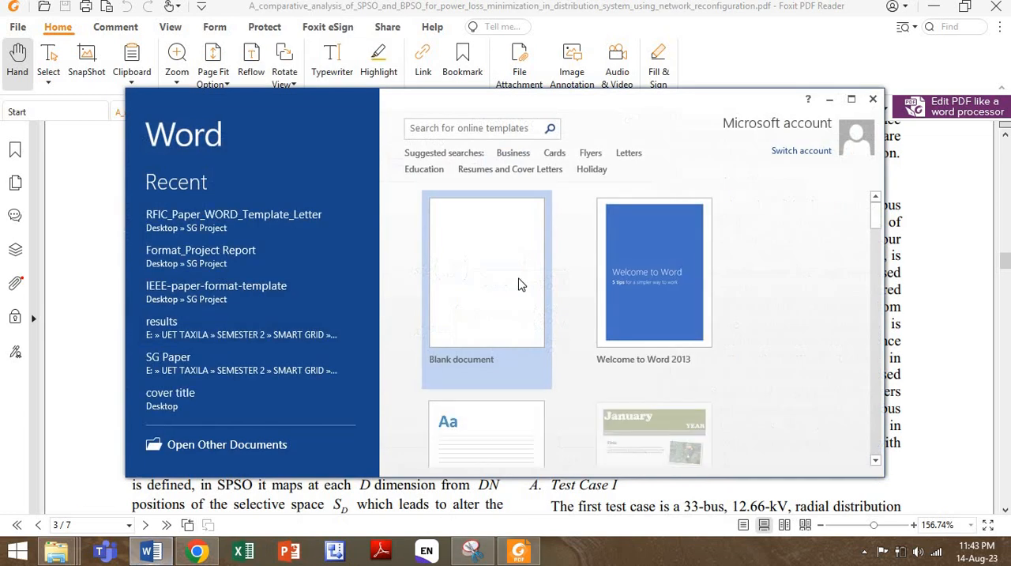
click(519, 284)
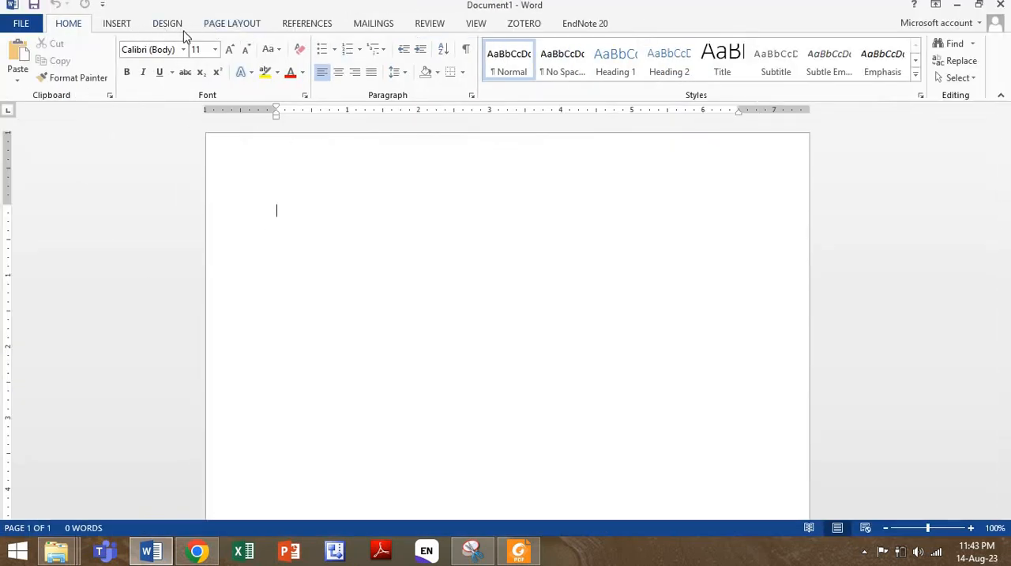
click(226, 25)
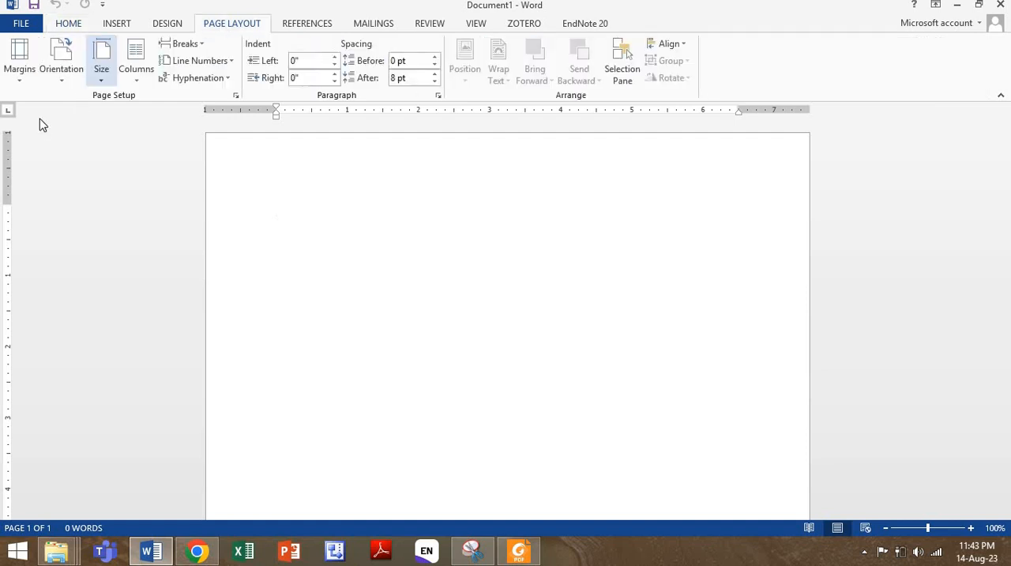
click(23, 75)
click(234, 198)
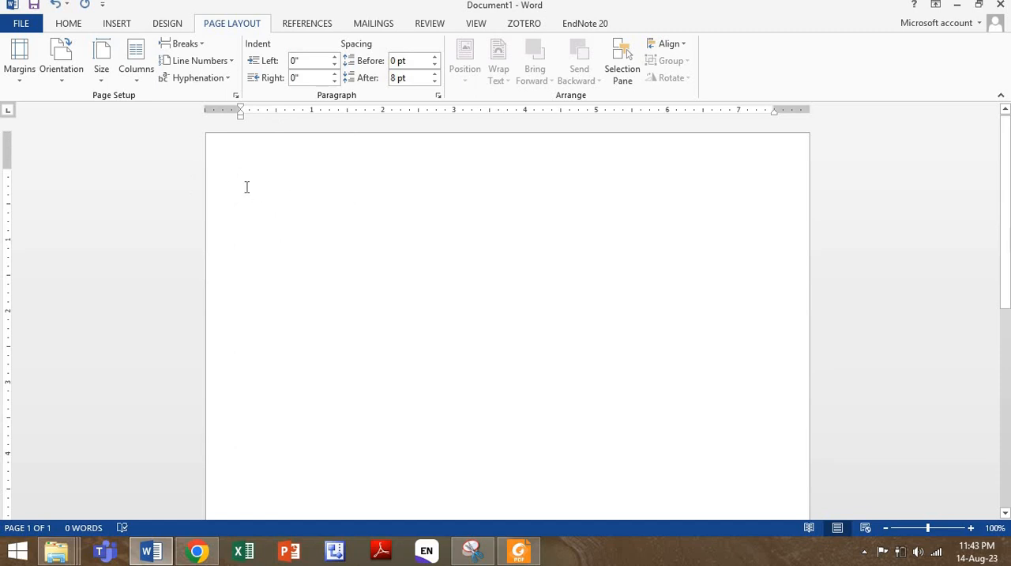
key(ctrl+v)
double_click(450, 199)
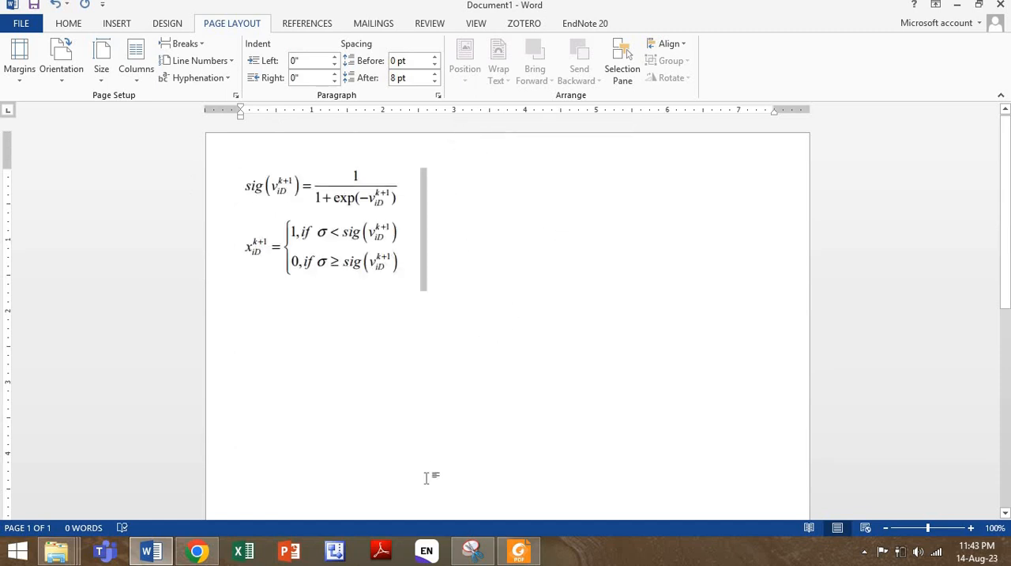
- Return to the SPSO and BPSO paper and start a new Snipping Tool capture at equation (16) on page 3
click(515, 553)
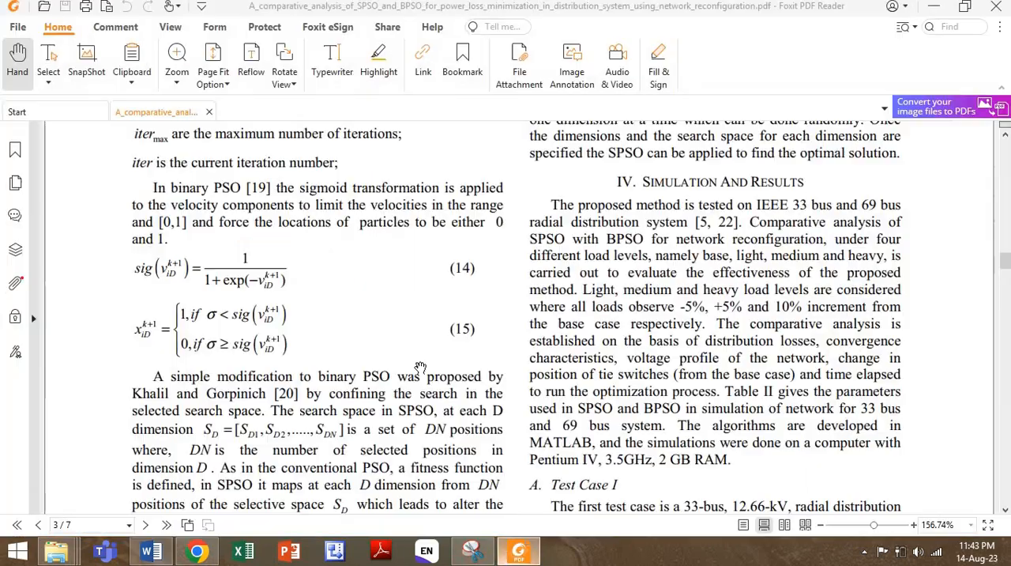
scroll(521, 364, down, 5)
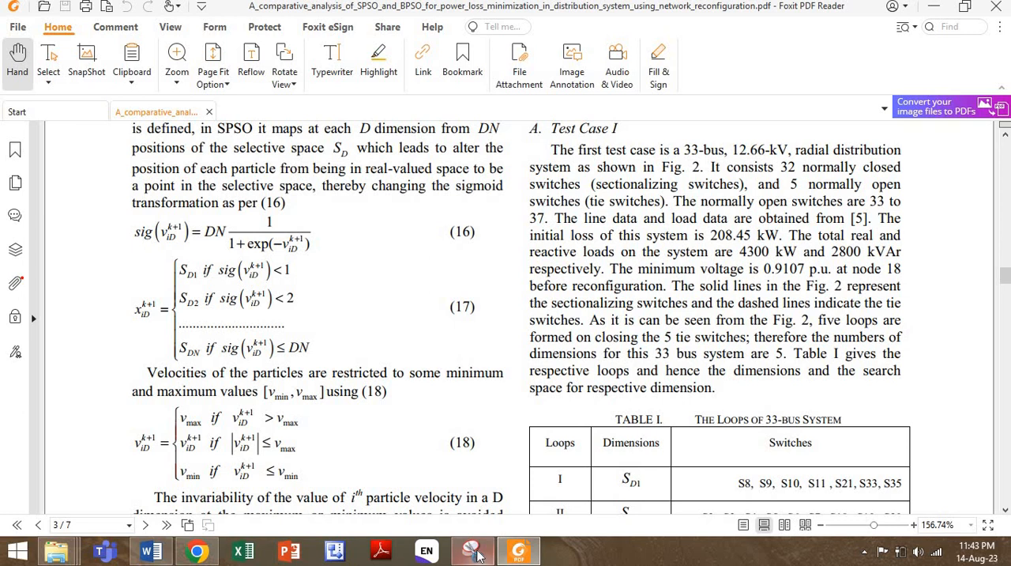
click(473, 551)
click(353, 166)
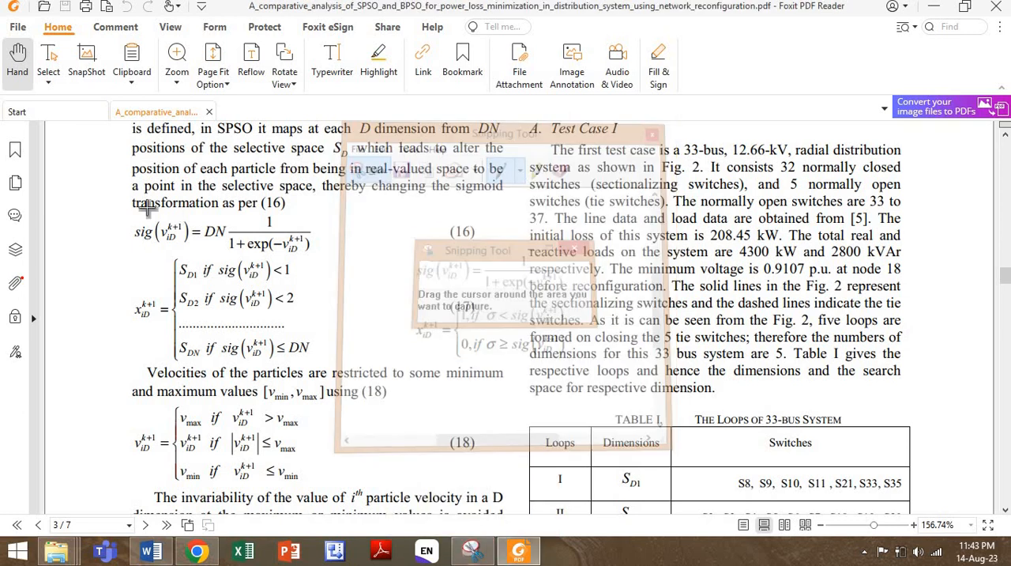
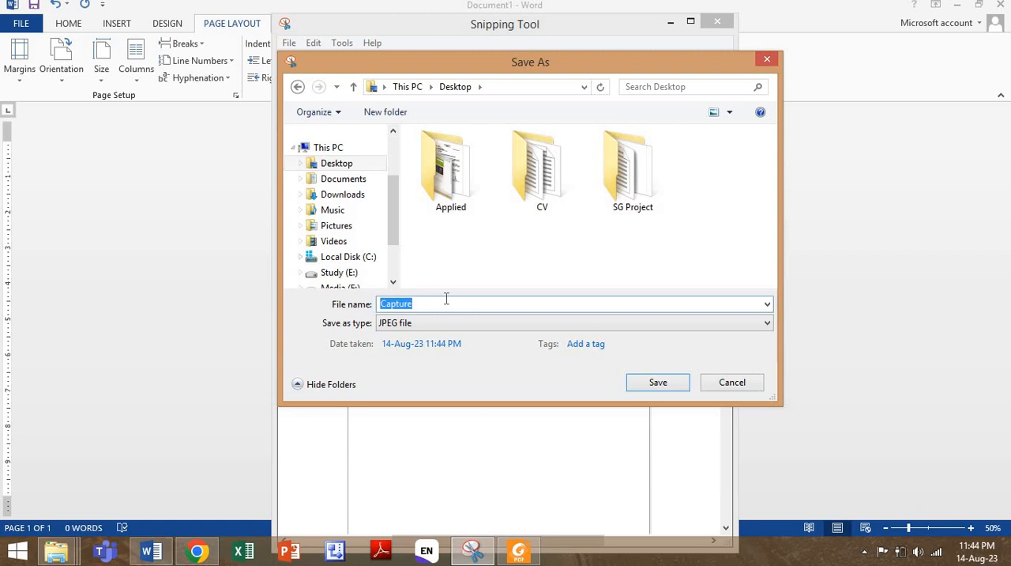
- Save the Snipping Tool capture to the Desktop as a JPEG file named eq, and minimize the Word document
text(eq)
click(661, 388)
click(957, 6)
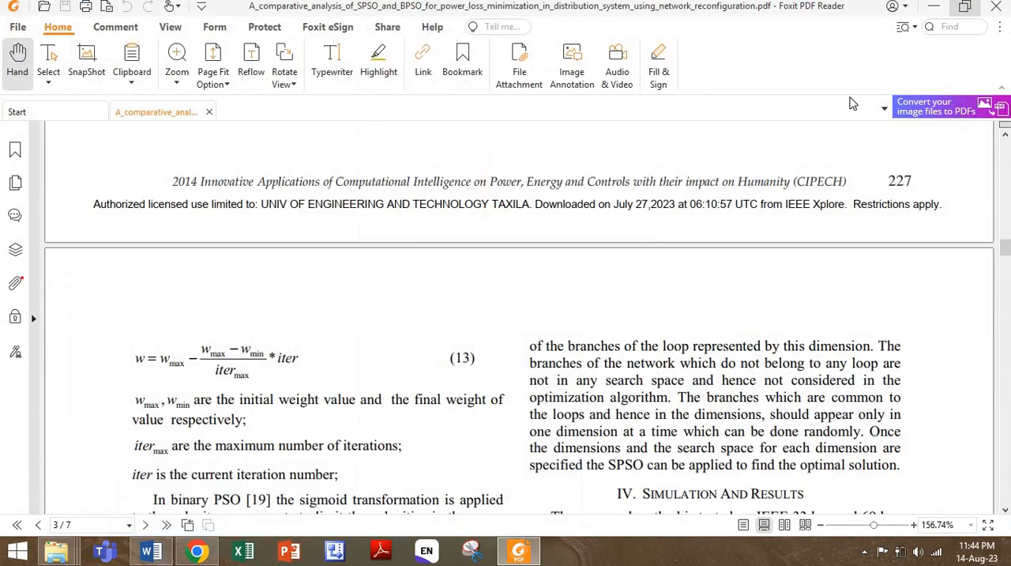
- Switch to Chrome, hide the snips list, and clear all LaTeX content from the SG Equations note
click(209, 555)
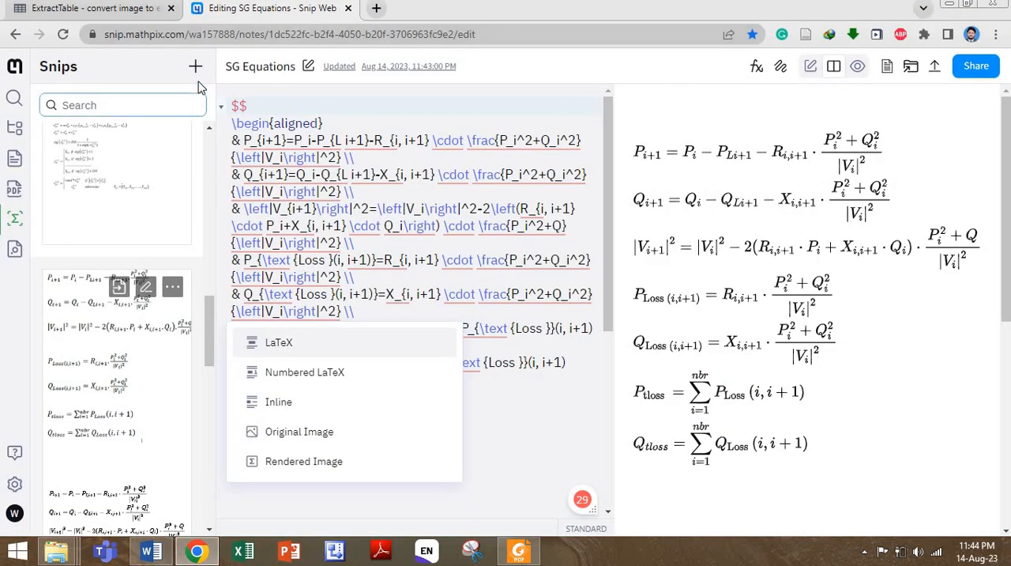
click(12, 227)
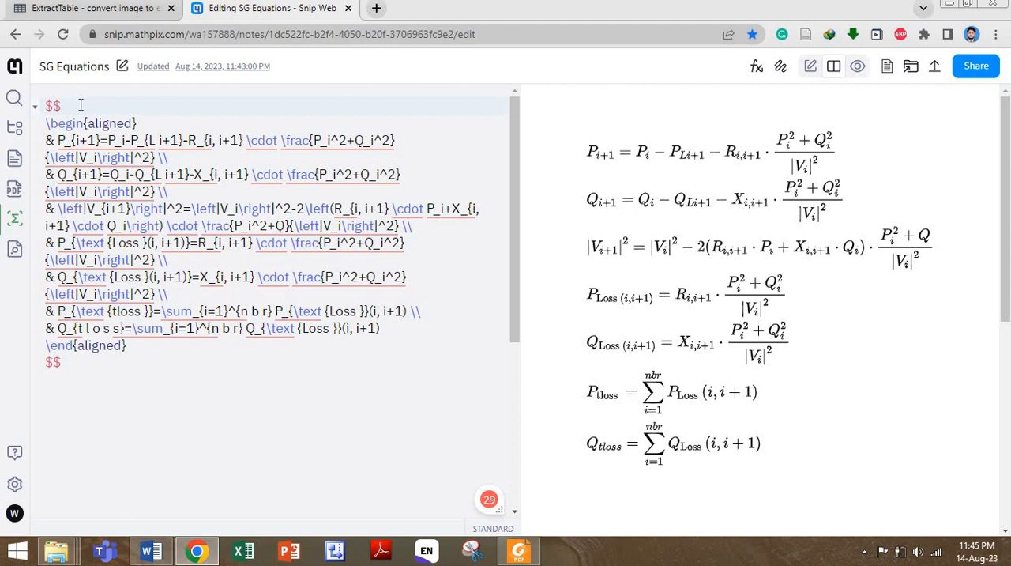
key(ctrl+a)
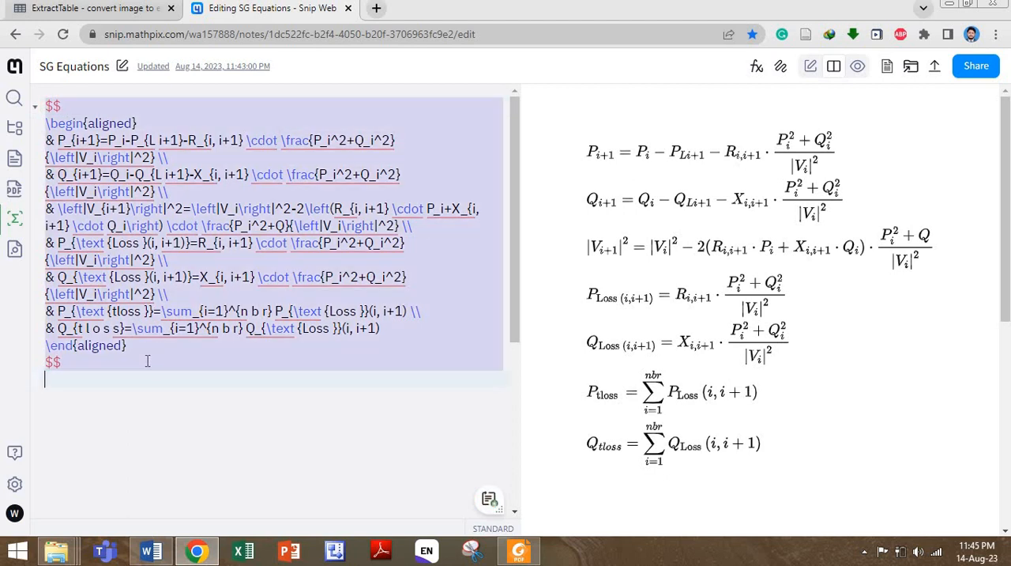
key(BackSpace)
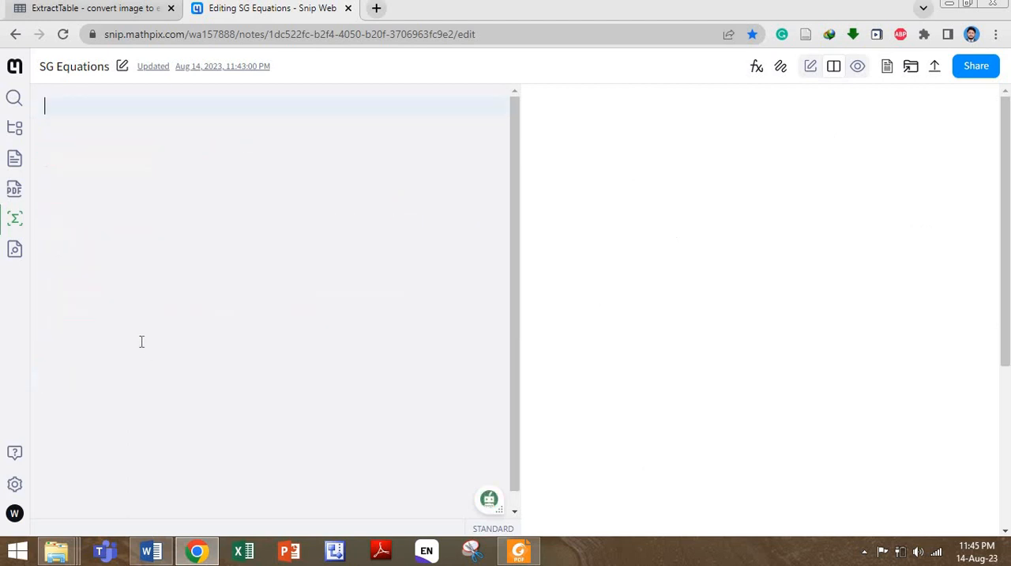
- Try to create a new snip by uploading the eq image from the Desktop
click(15, 220)
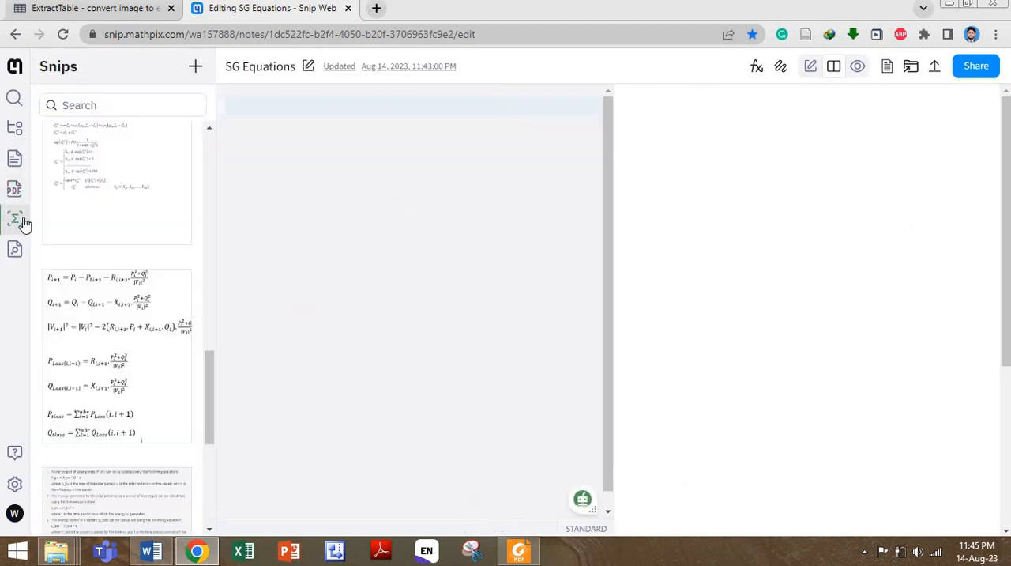
click(200, 77)
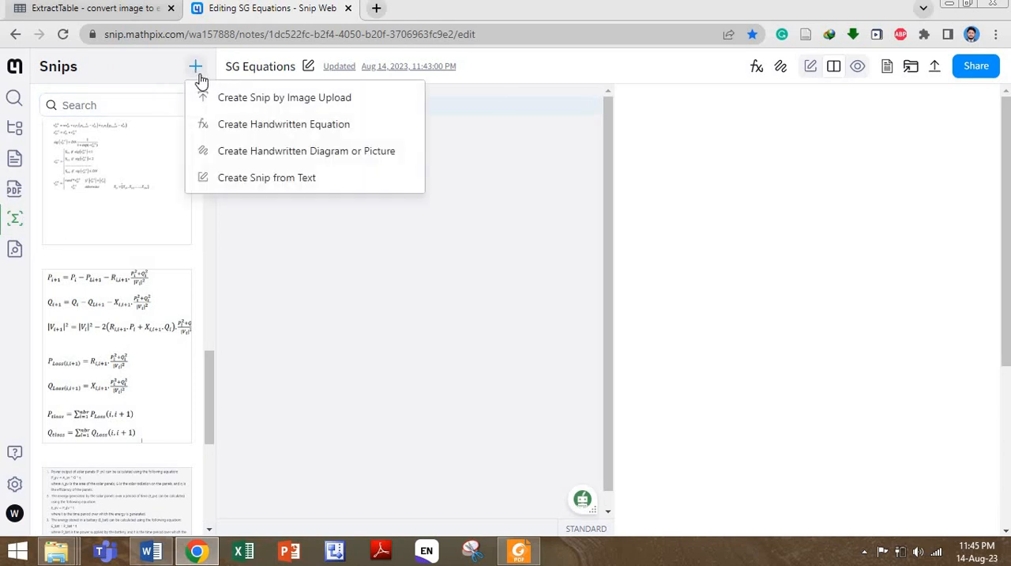
click(308, 99)
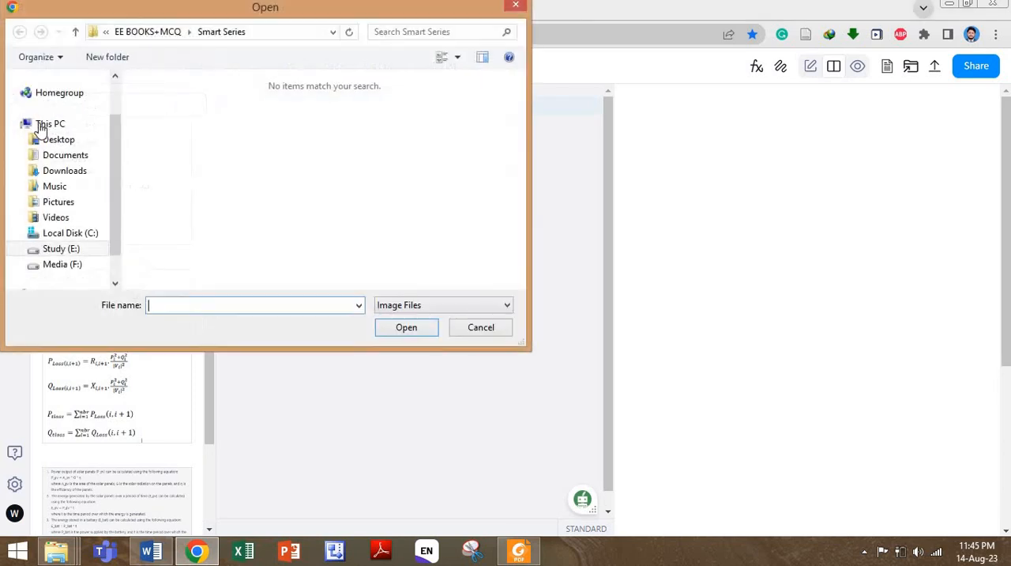
click(61, 142)
click(419, 111)
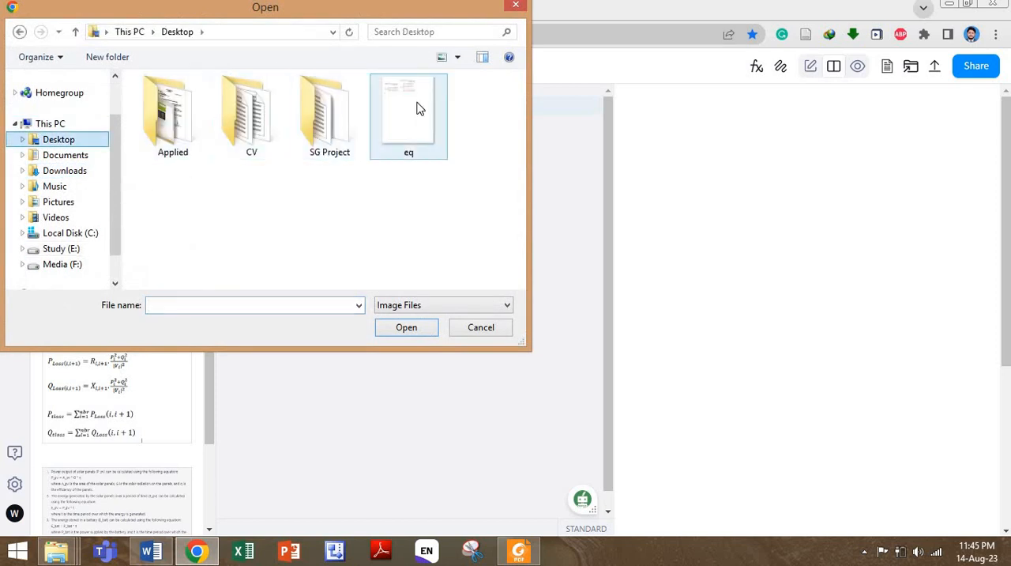
click(406, 327)
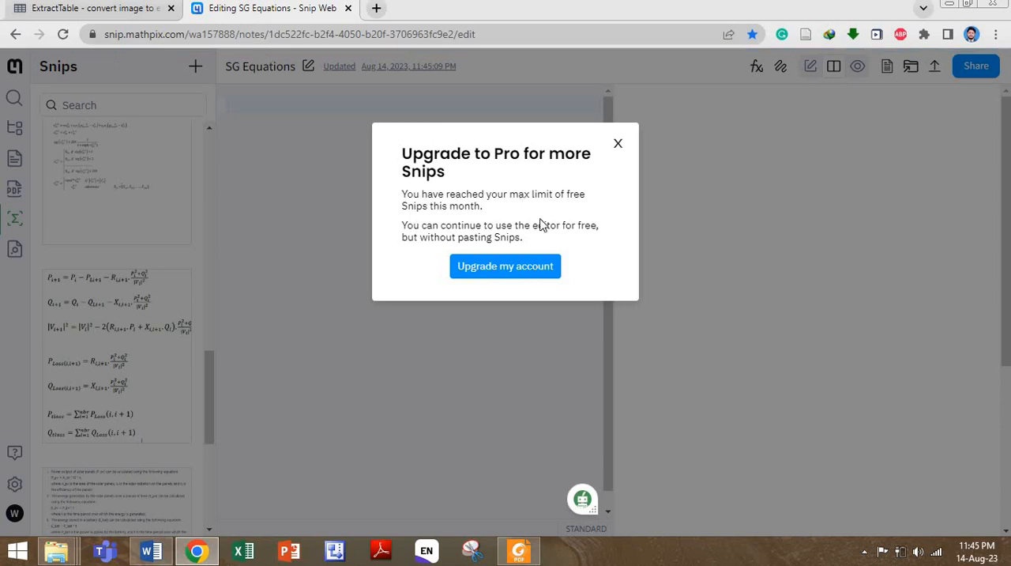
click(614, 143)
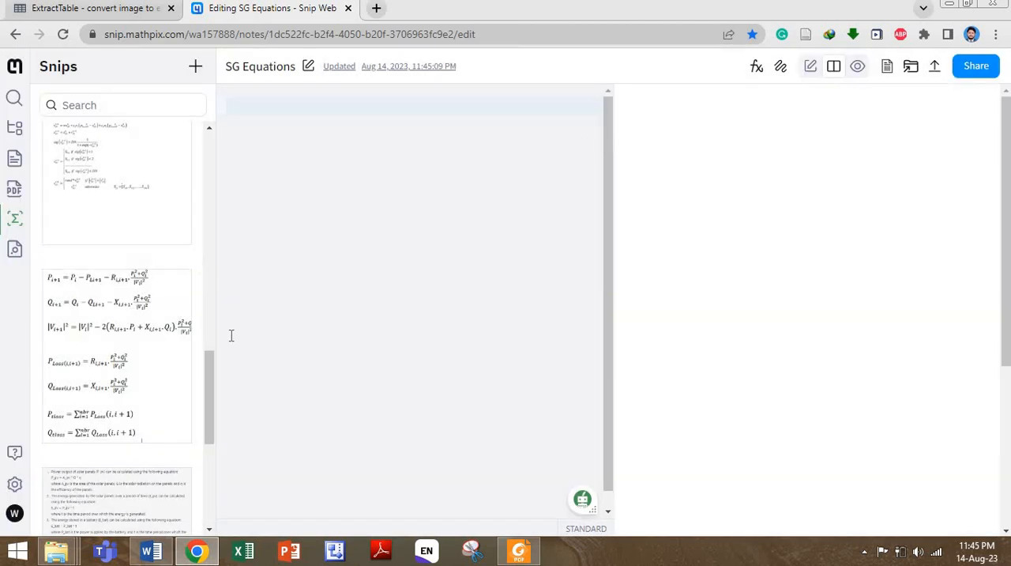
- Insert the saved snip of the power-flow and loss equations into the empty SG Equations note as LaTeX
mouse_move(127, 325)
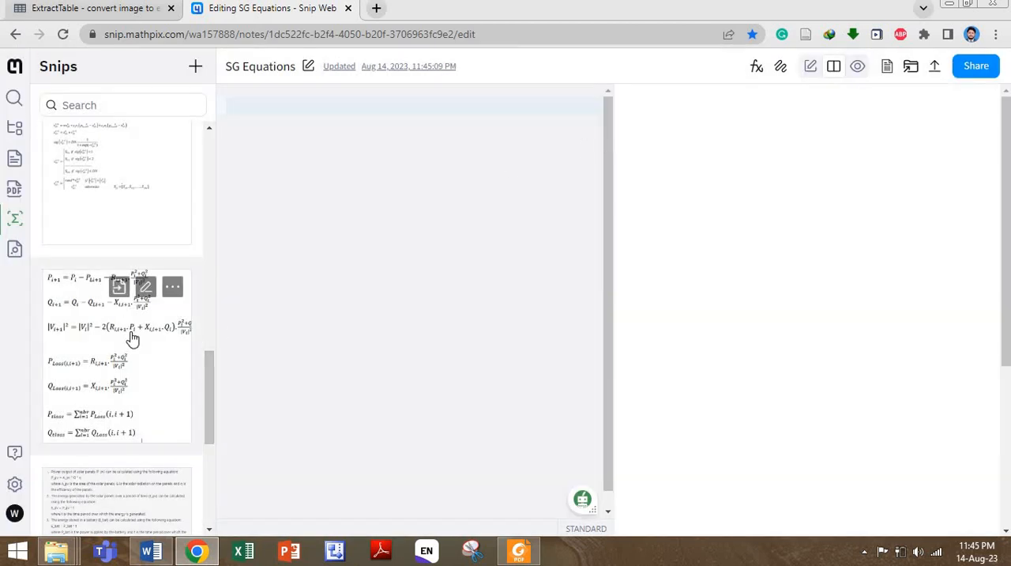
click(118, 287)
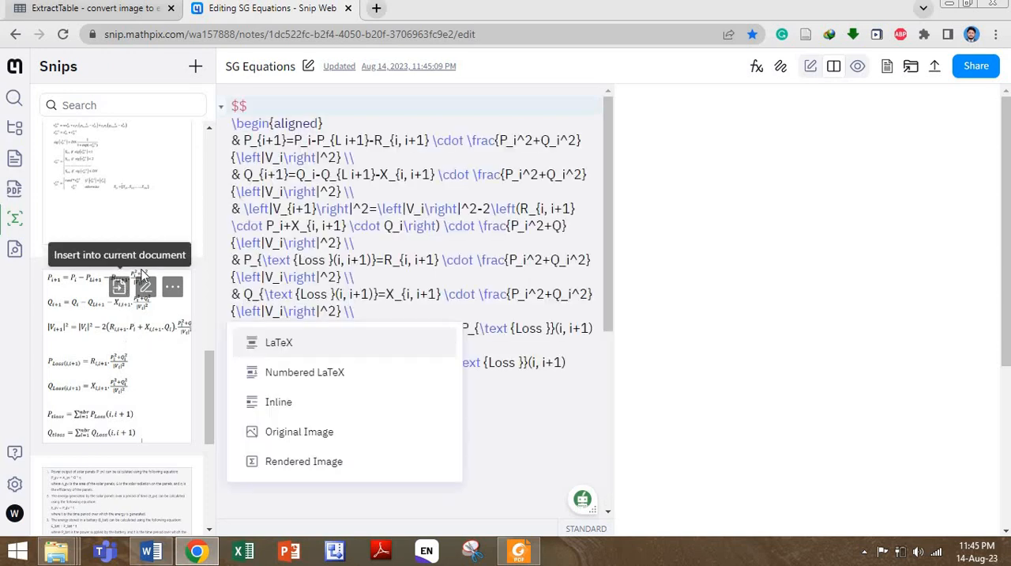
click(526, 415)
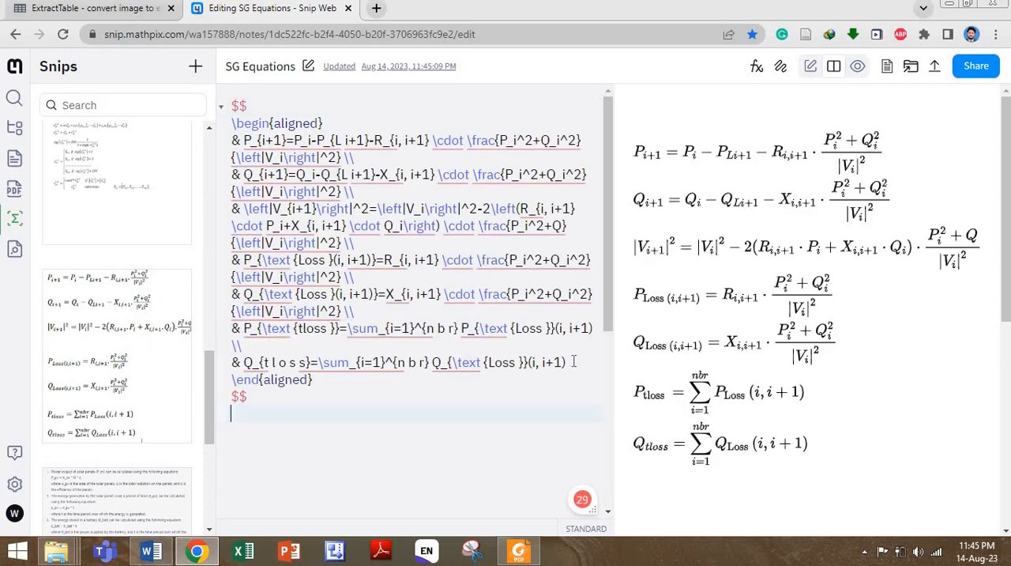
- Export the SG Equations note to DOCX, download the file, and show it in its folder
click(937, 69)
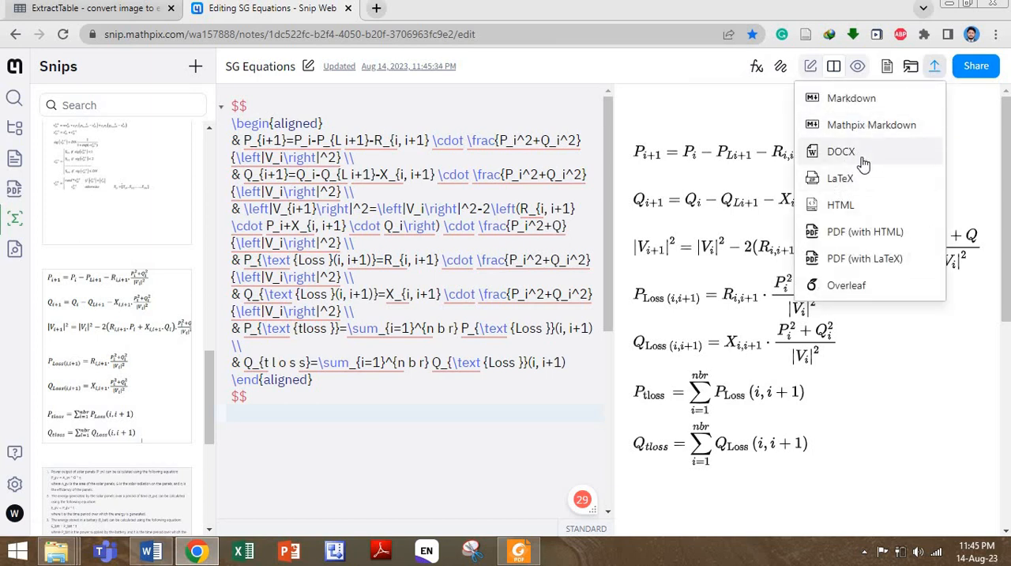
click(865, 163)
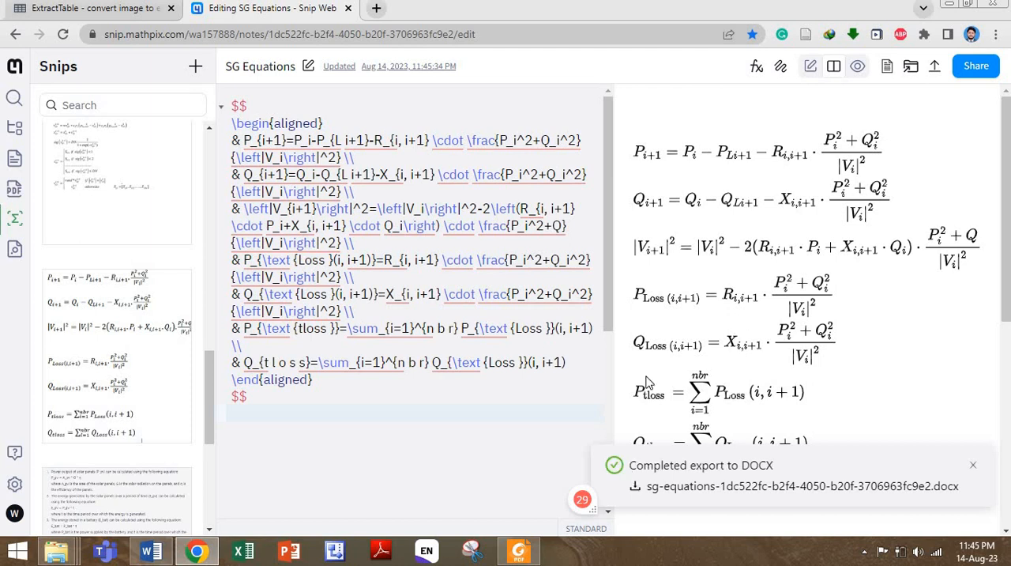
click(695, 486)
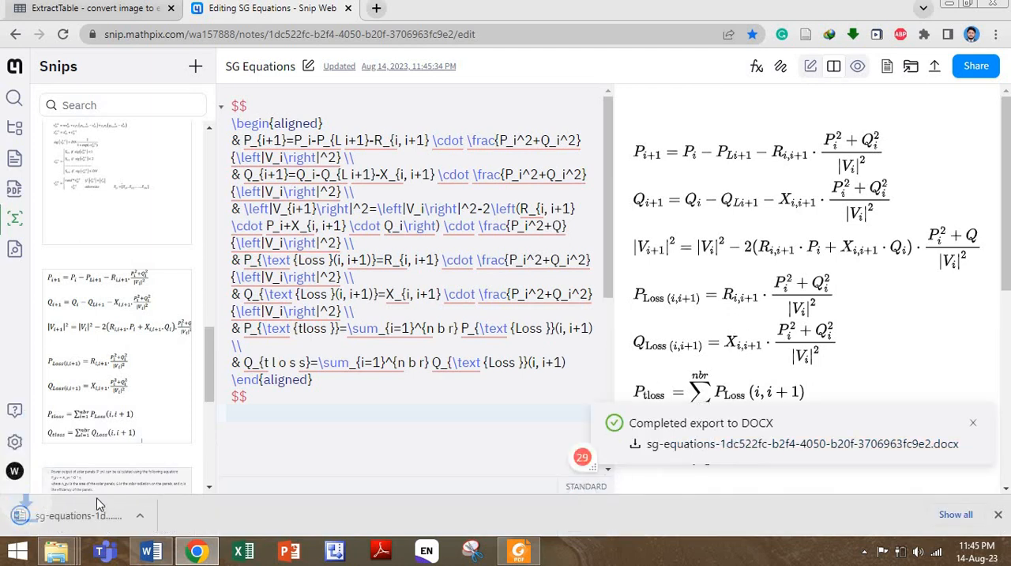
click(158, 515)
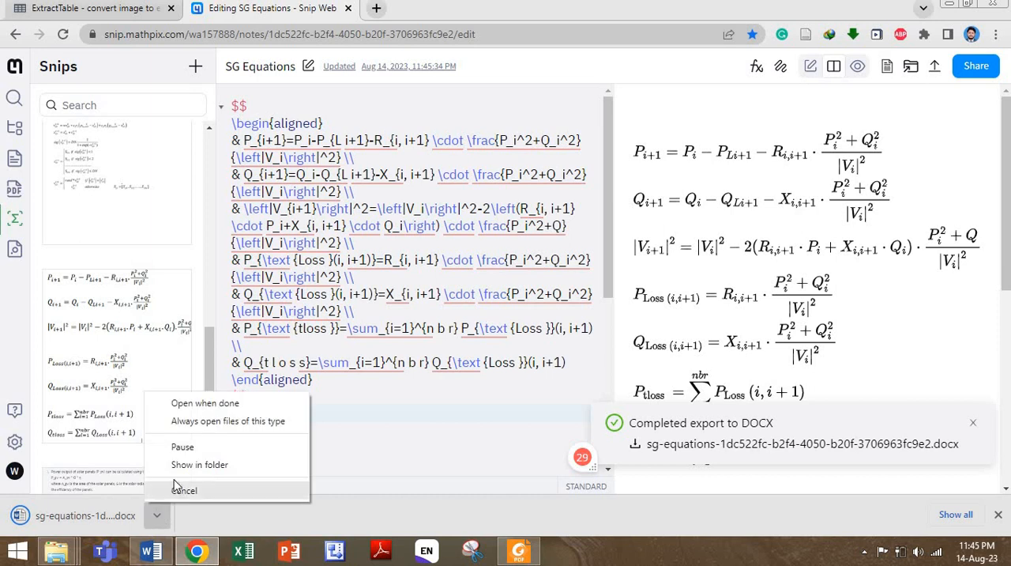
click(174, 468)
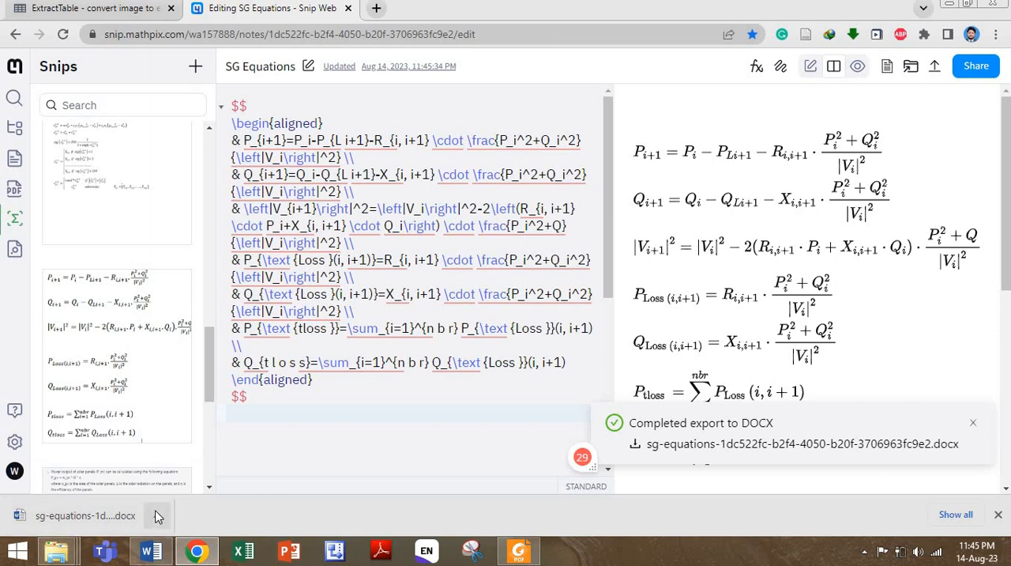
- Switch to Word and close Document1 with the pasted equation captures without saving it
click(168, 557)
click(1001, 6)
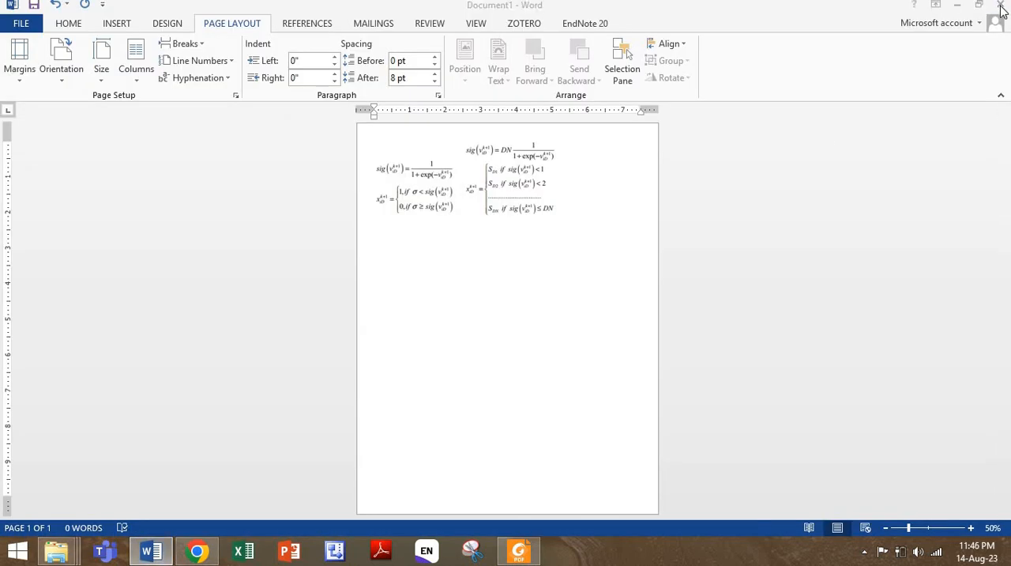
click(508, 305)
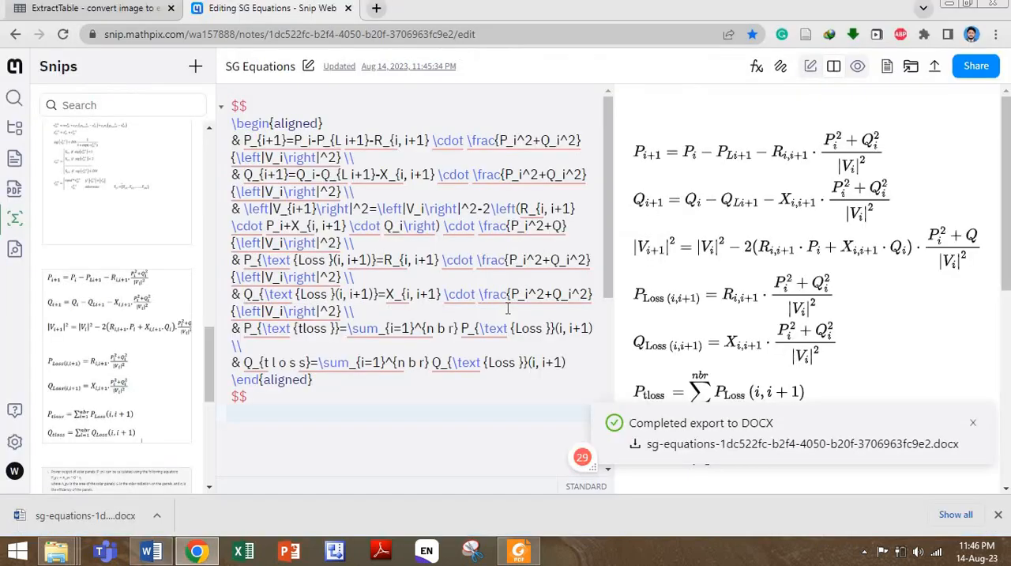
- Open the downloaded sg-equations document in Word from the Downloads folder, enable editing, and maximize the window
click(157, 515)
click(175, 473)
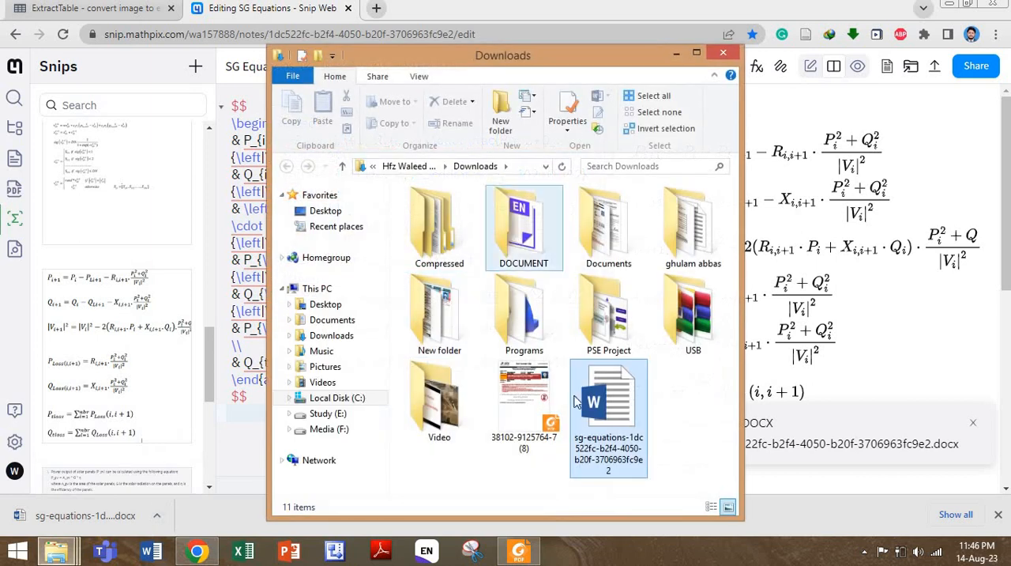
double_click(595, 416)
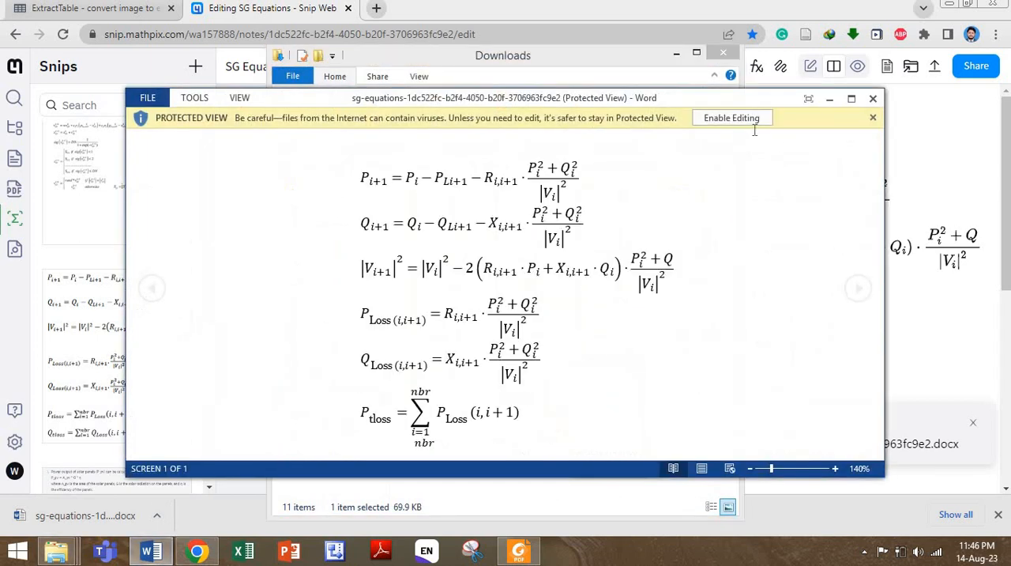
click(732, 118)
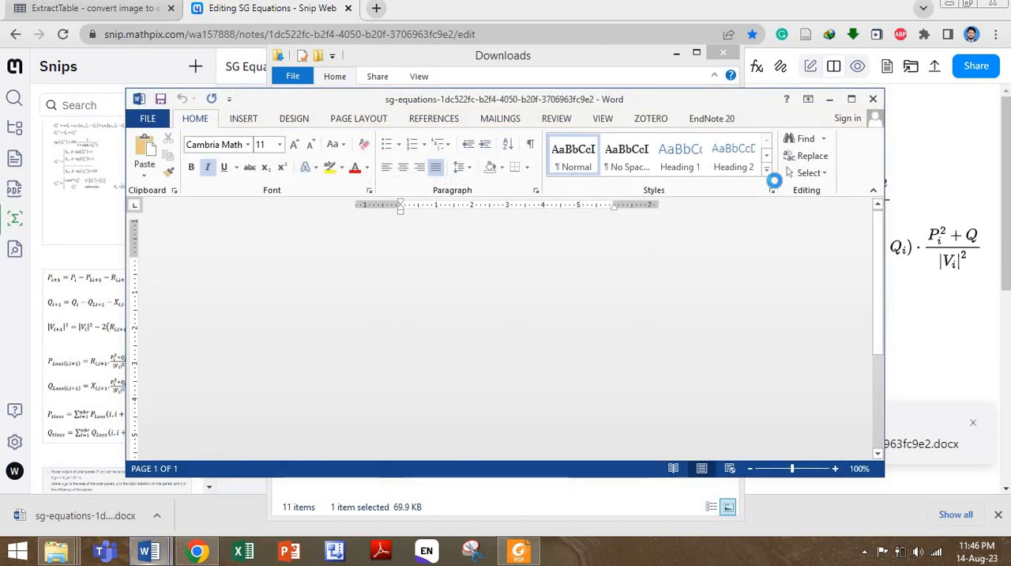
click(852, 98)
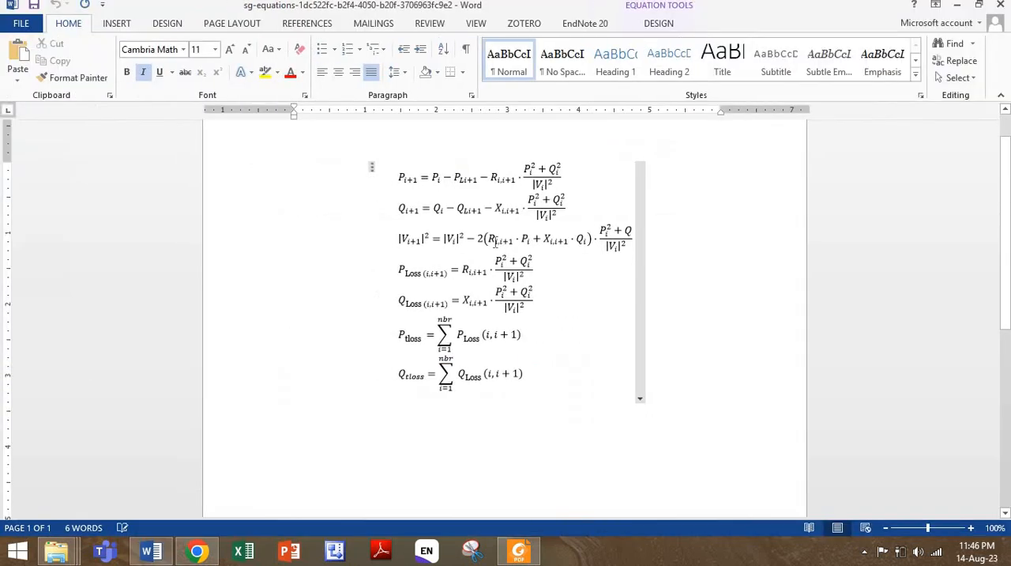
- Select individual equations and subscripts in the exported document to check their editability, then close it and minimize the Downloads folder
triple_click(544, 183)
click(552, 230)
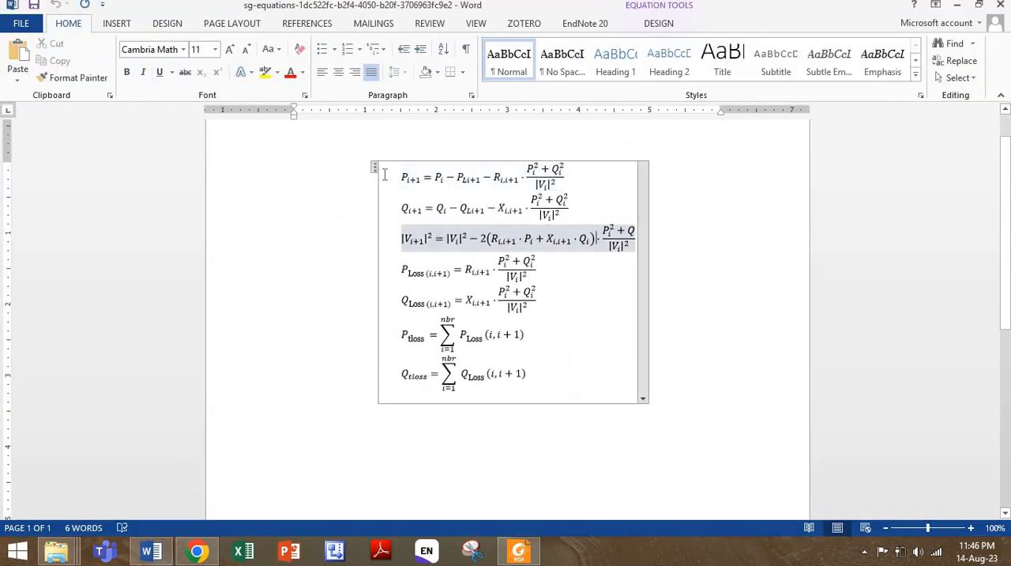
click(463, 269)
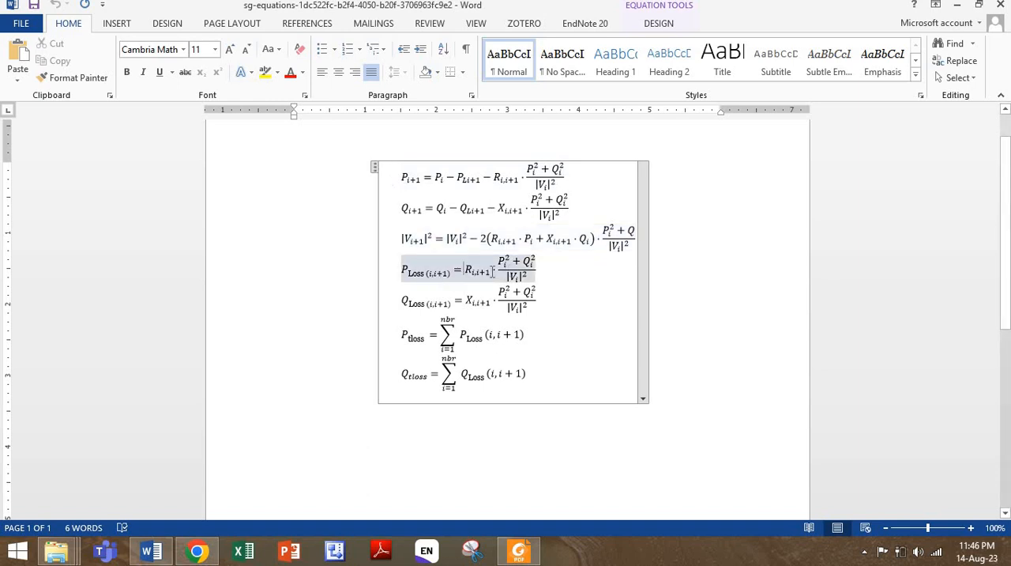
click(478, 273)
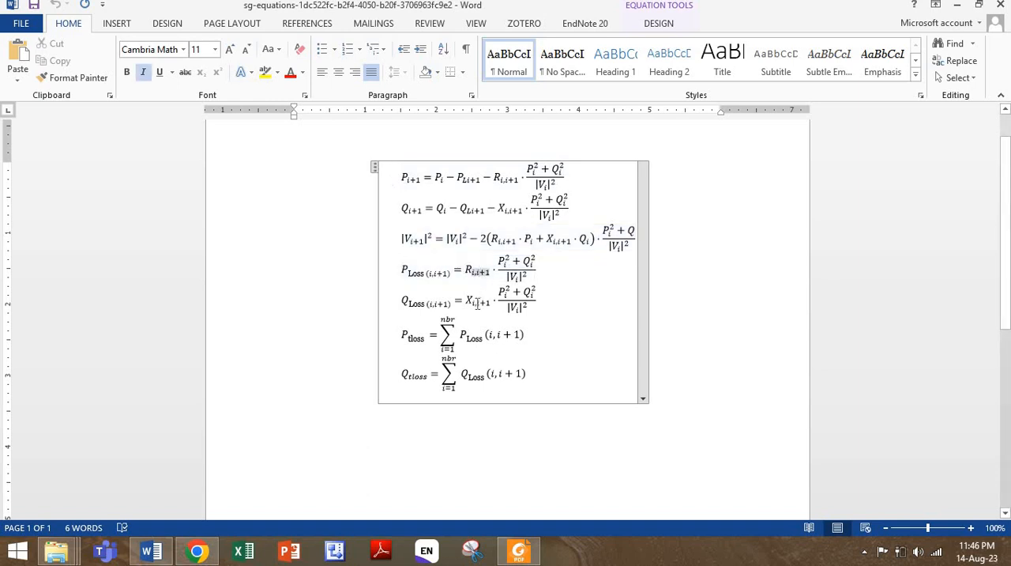
click(477, 304)
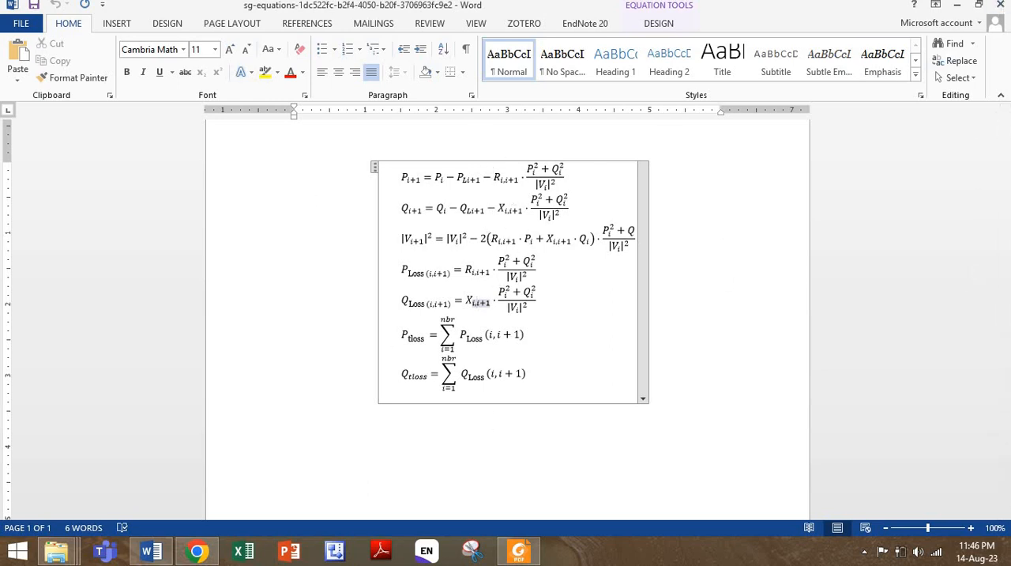
click(999, 6)
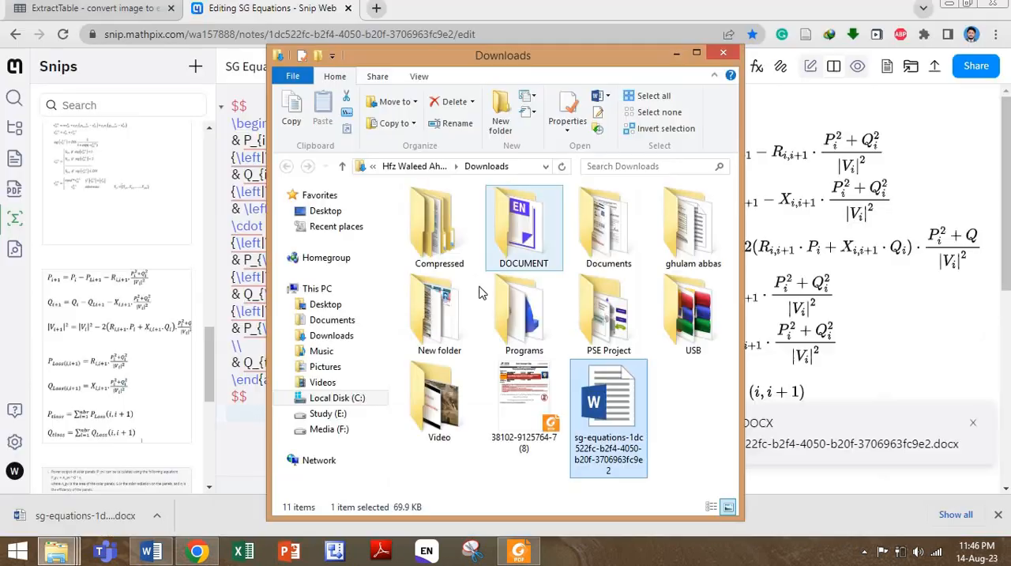
click(678, 53)
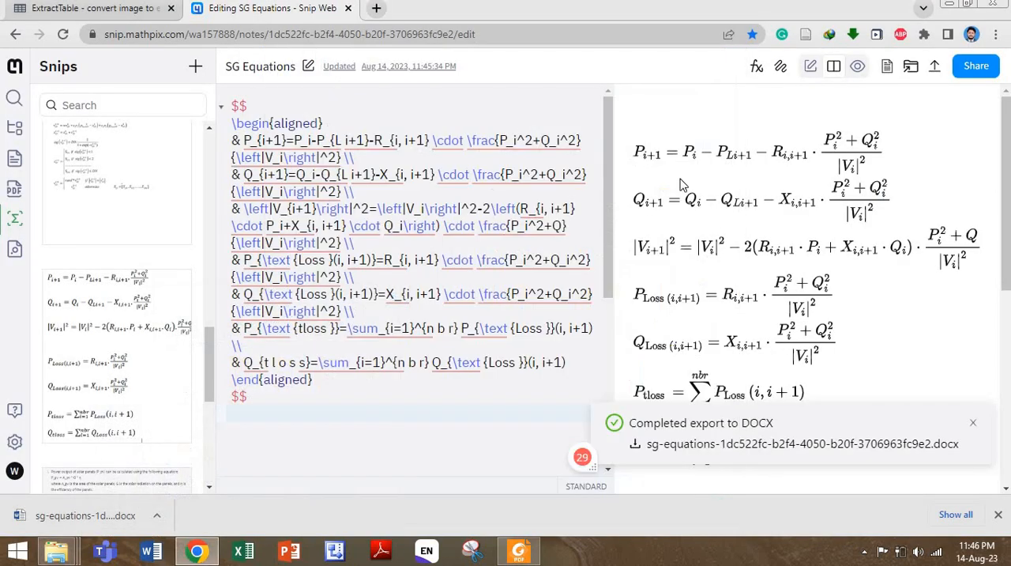
- Bring up ExtractTable in the browser, switch to the PDF in Foxit, and snip the SPSO/BPSO comparison table on page 5 with Snipping Tool
click(105, 8)
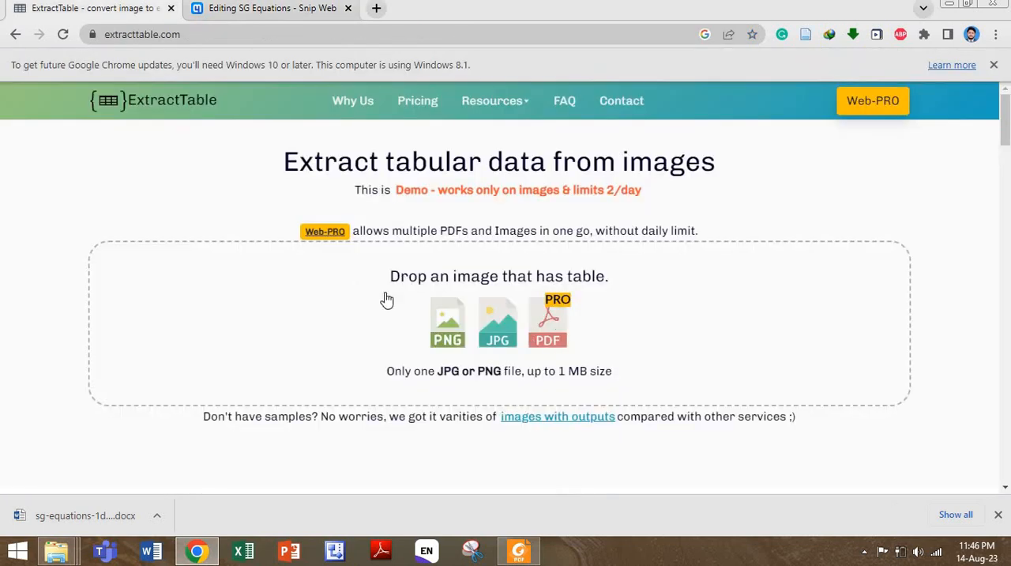
click(518, 550)
scroll(523, 258, down, 15)
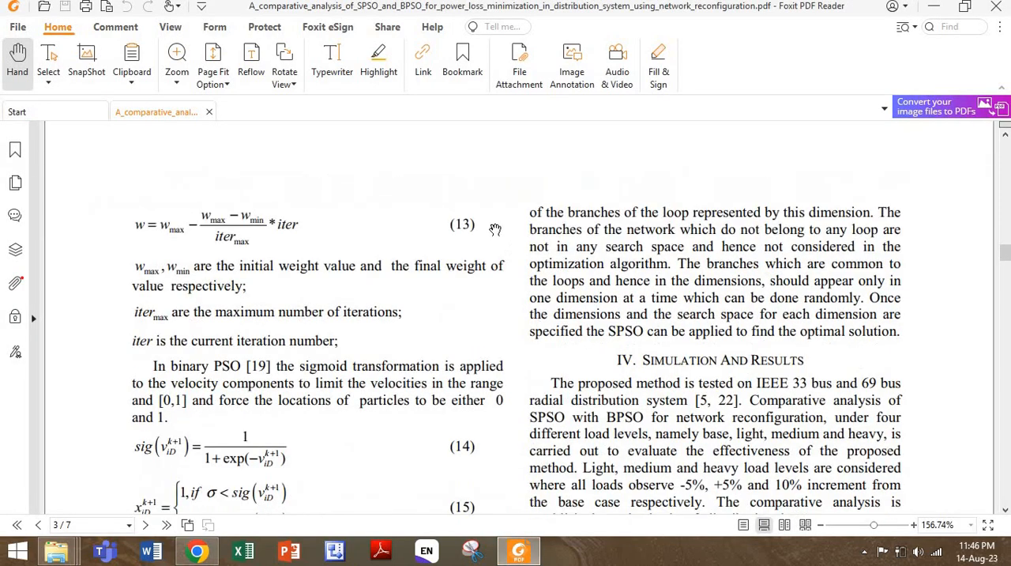
scroll(486, 220, down, 20)
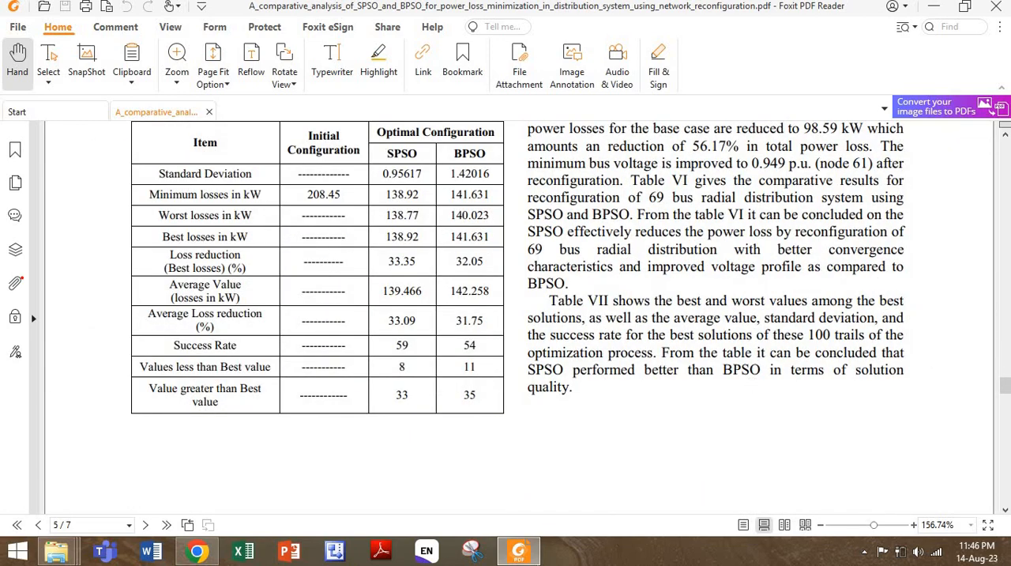
click(471, 551)
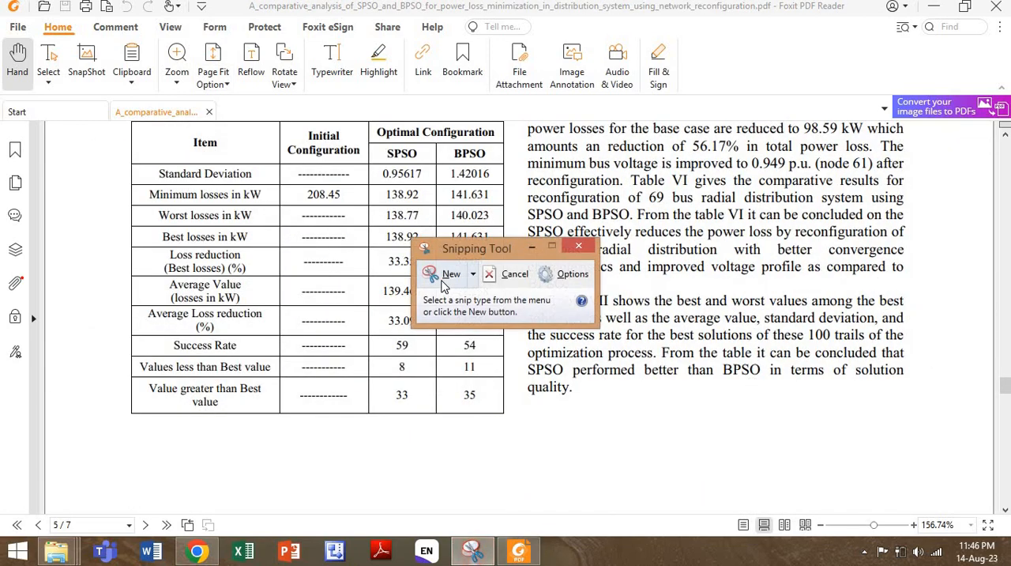
click(452, 274)
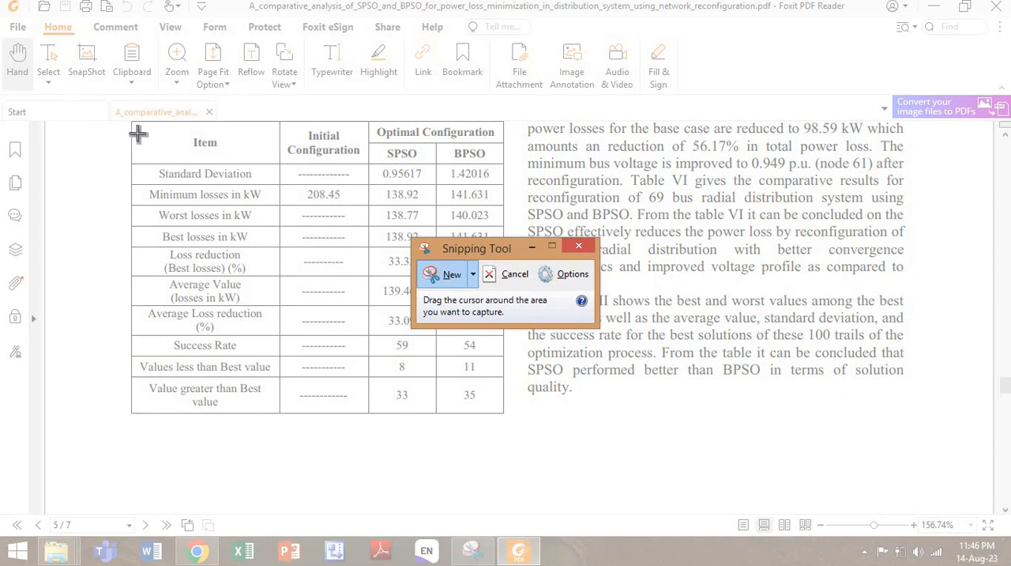
drag(126, 119, 508, 422)
right_click(421, 275)
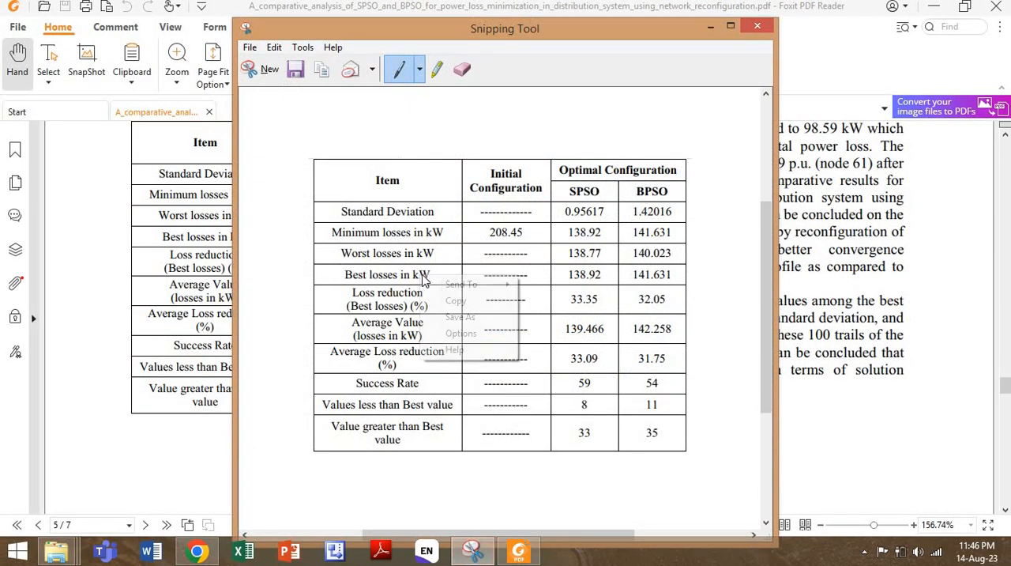
- Close the snip and save it as a JPEG file named table on the Desktop
click(765, 27)
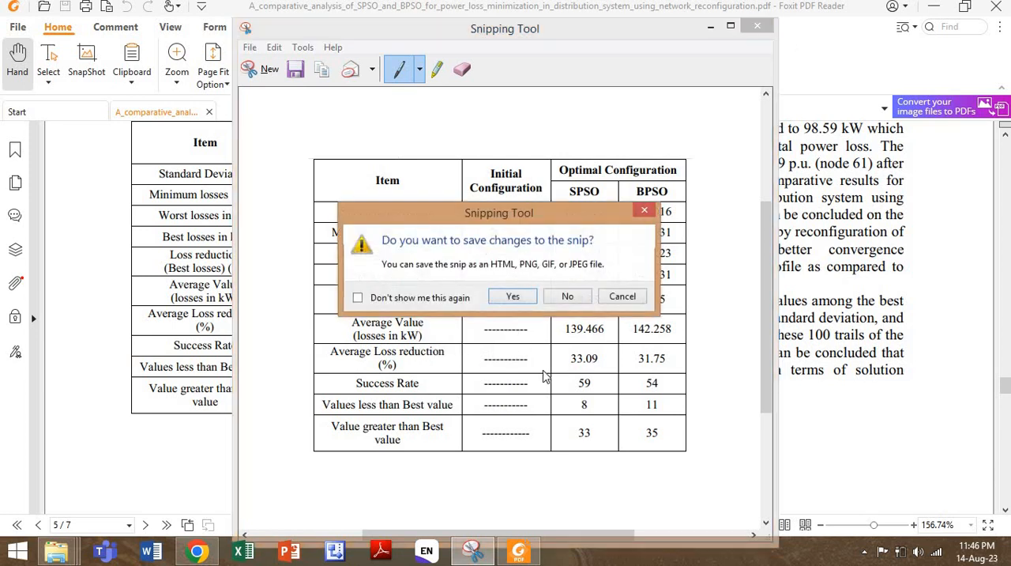
click(576, 295)
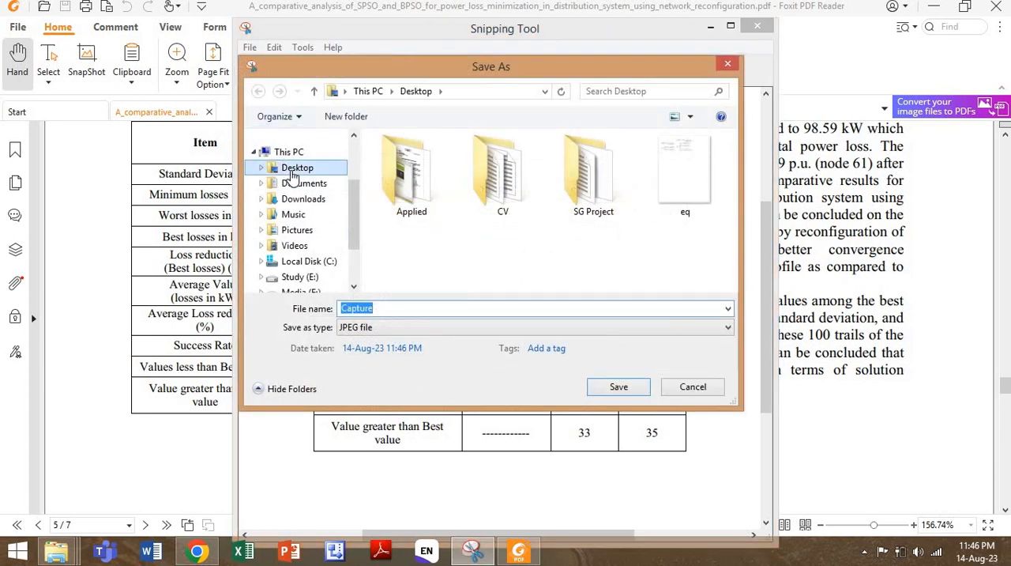
click(406, 308)
double_click(406, 308)
text(table)
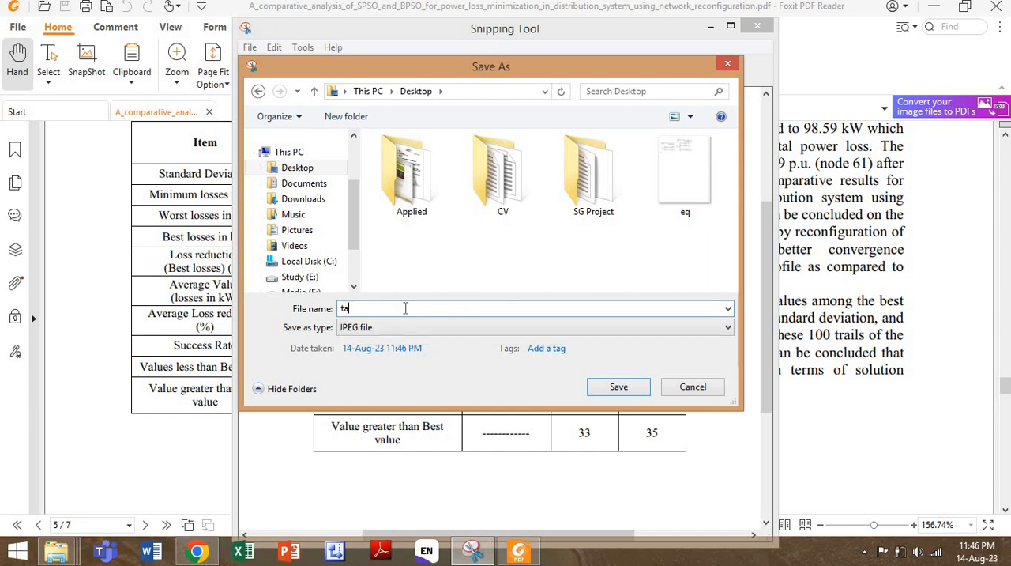
click(640, 390)
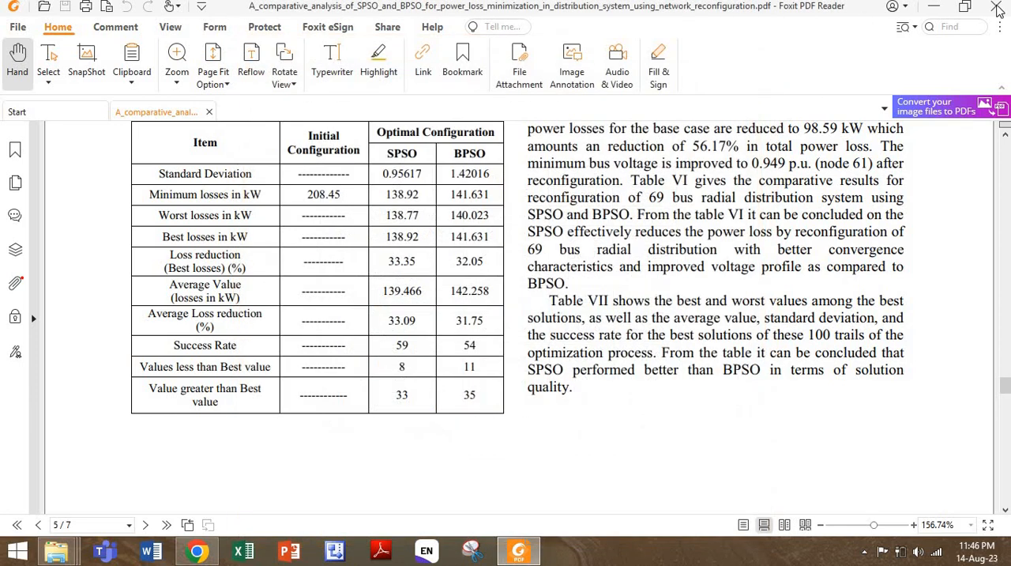
- Minimize the PDF reader, upload the table image from the Desktop to ExtractTable, and accept the demo conversion
click(935, 6)
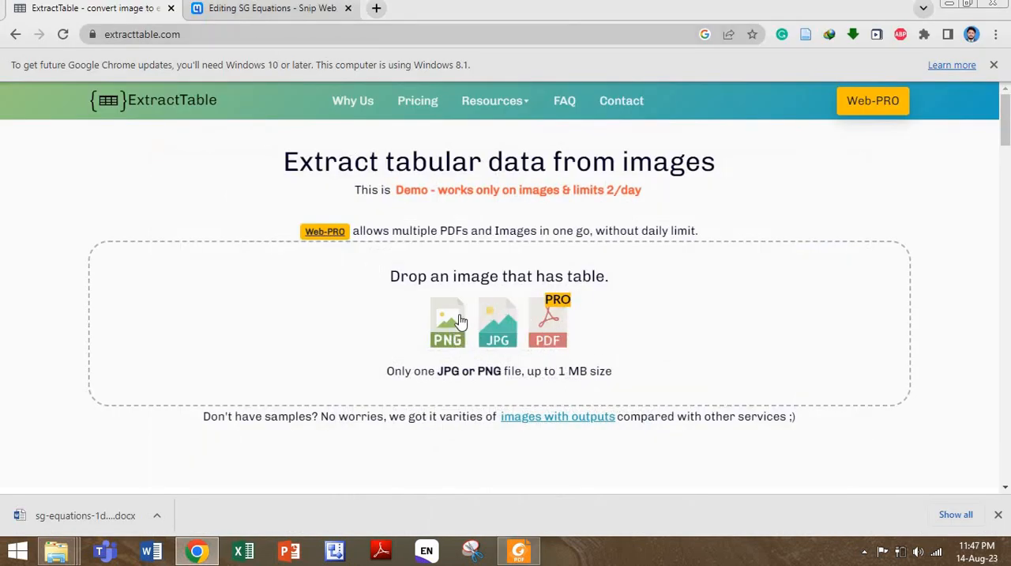
click(493, 330)
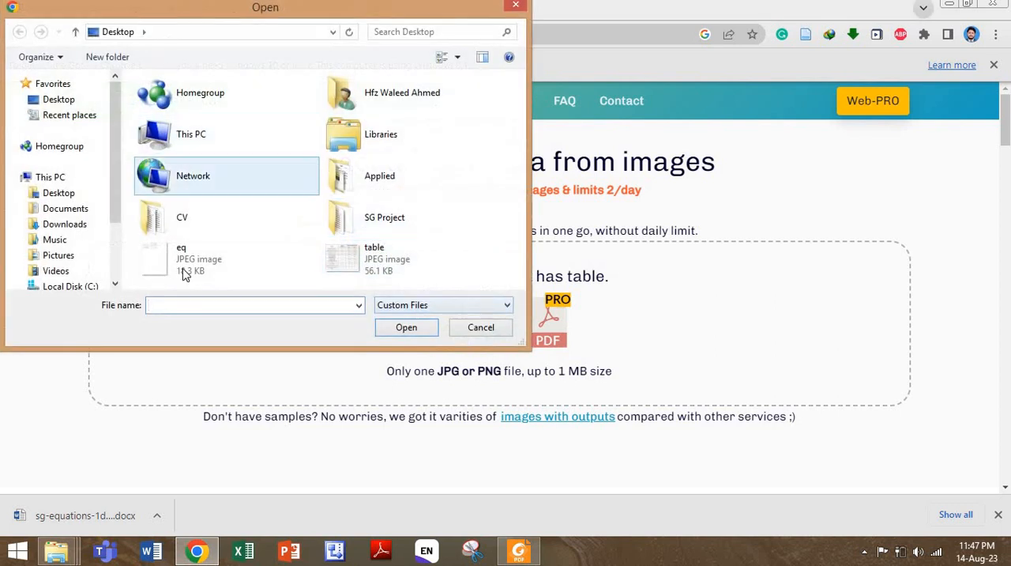
click(411, 259)
click(406, 328)
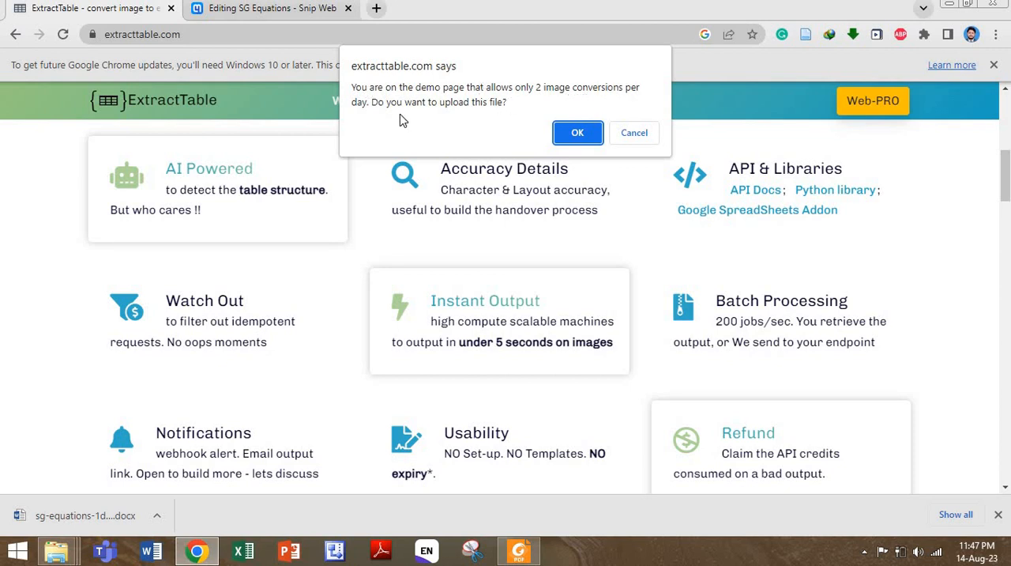
click(577, 134)
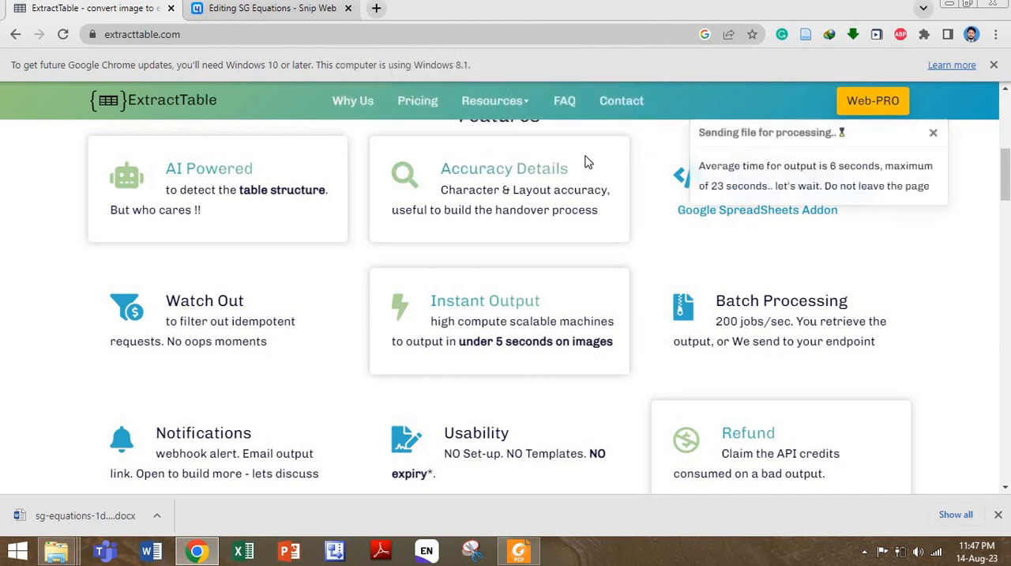
- Review the extracted table, and download both its text output and its table output in Excel format
scroll(616, 237, up, 6)
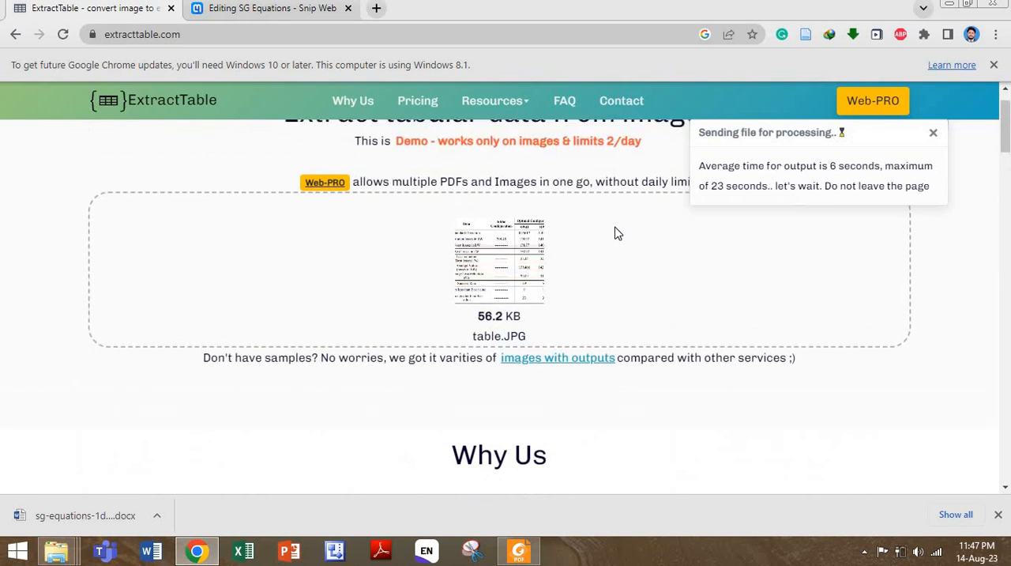
scroll(524, 392, down, 3)
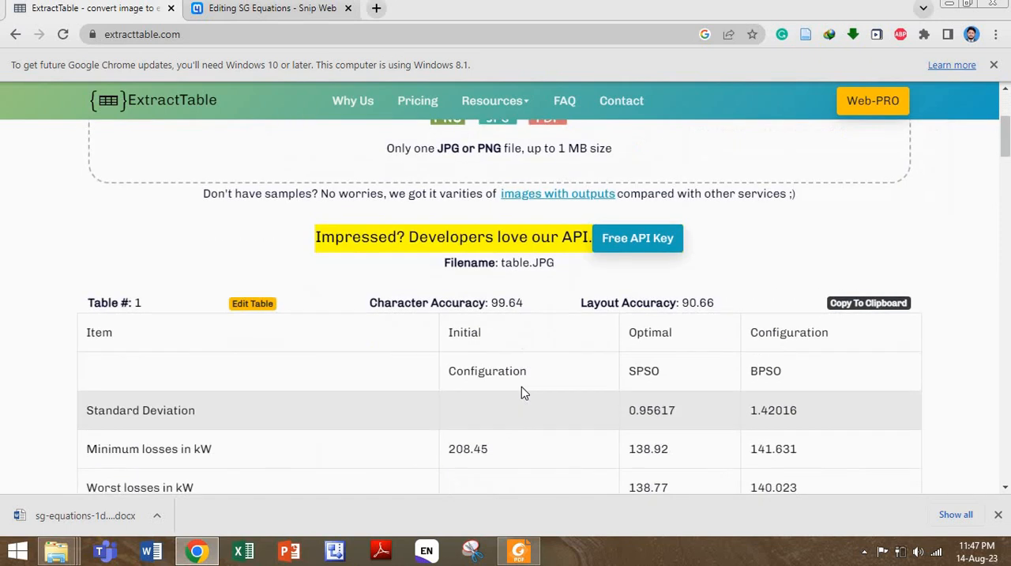
scroll(553, 284, down, 4)
scroll(550, 281, down, 6)
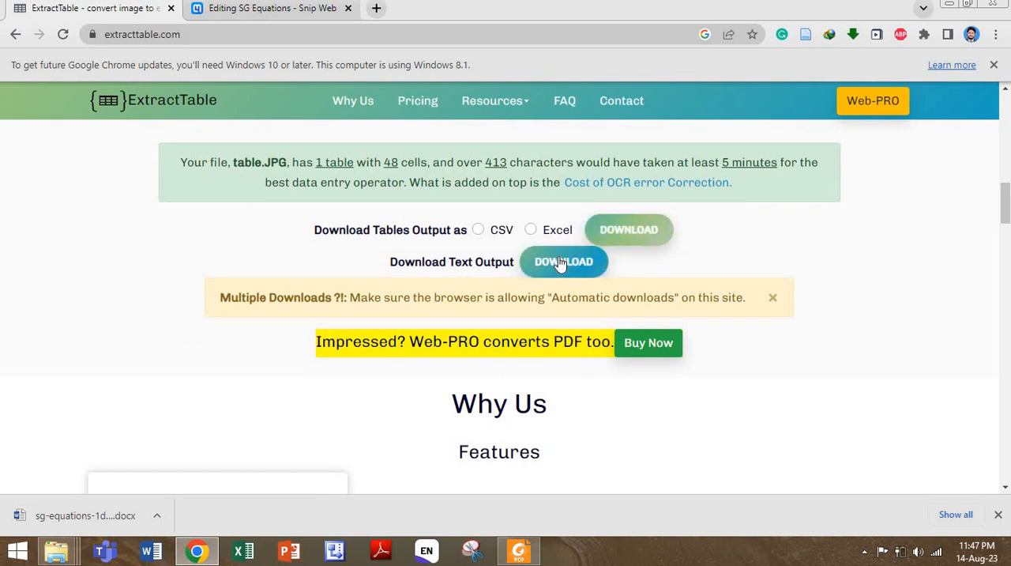
click(541, 264)
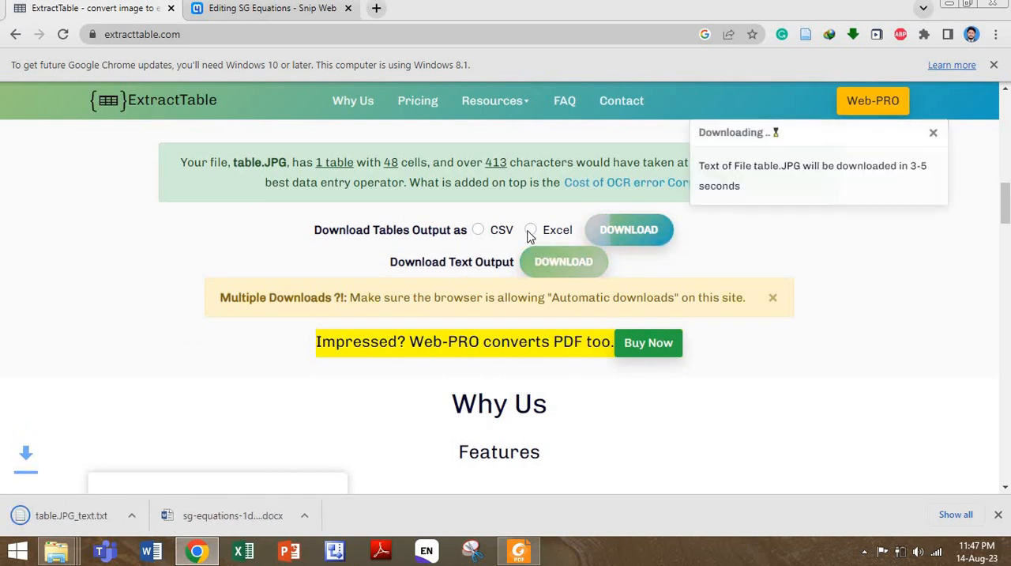
click(531, 231)
click(605, 238)
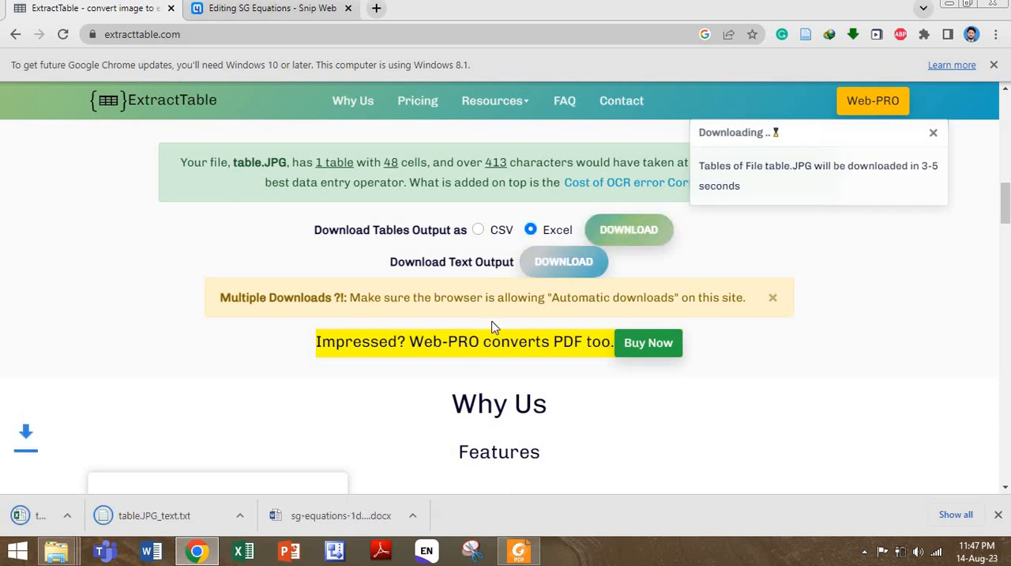
- Check the downloaded text file in Notepad and close it, and open the table.JPG workbook in Excel from the maximized Downloads folder
click(240, 516)
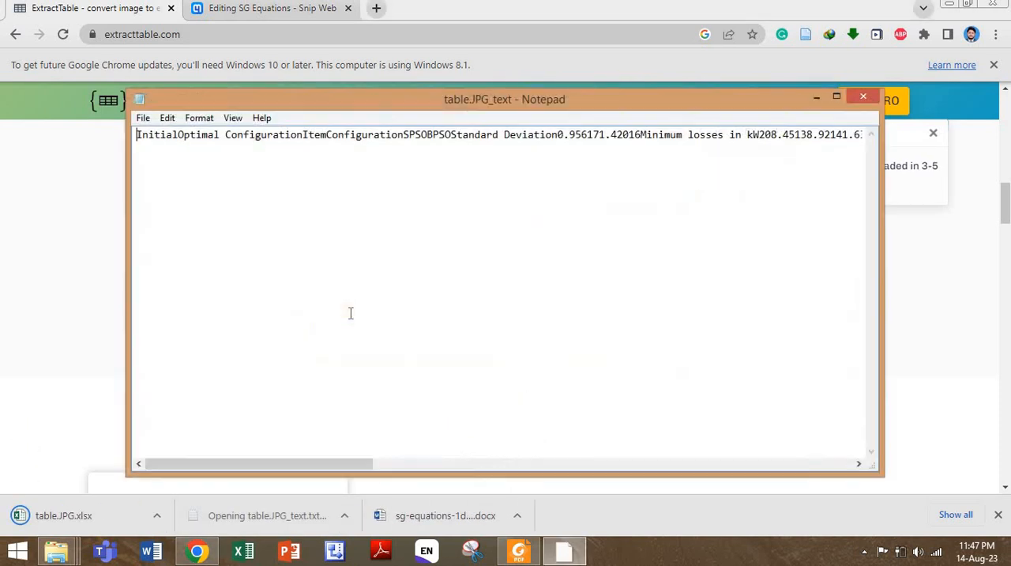
click(864, 97)
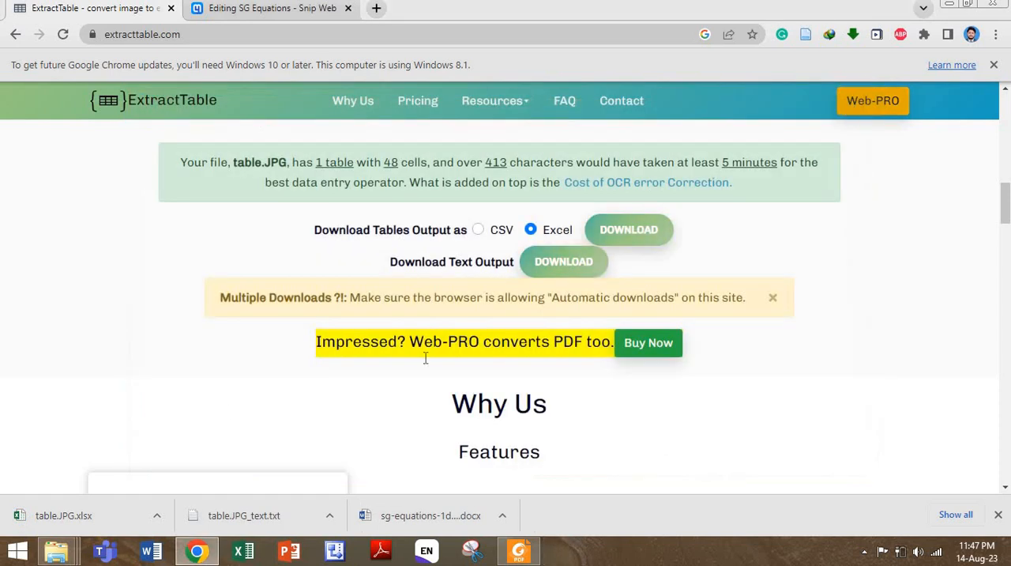
click(156, 517)
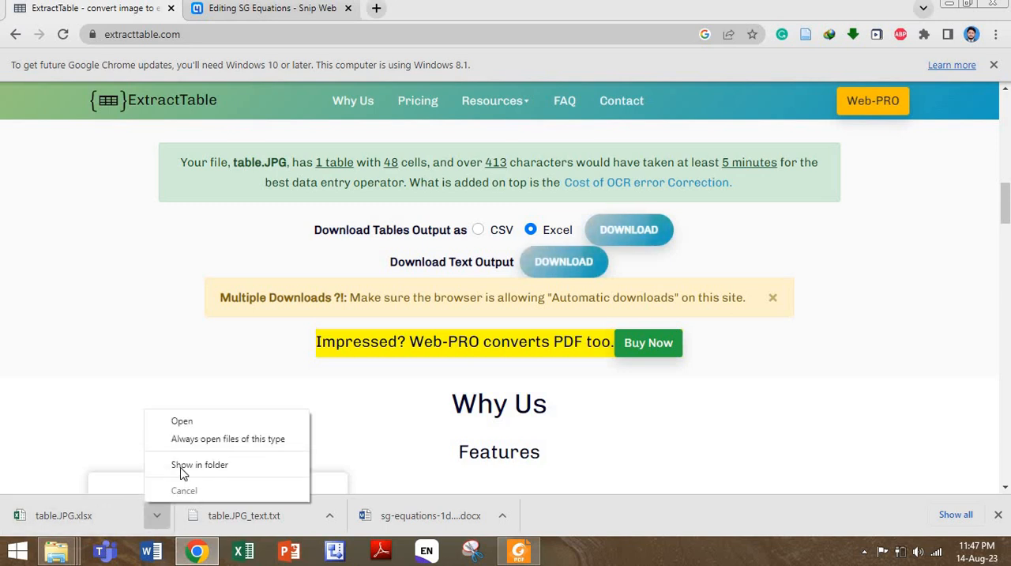
click(178, 465)
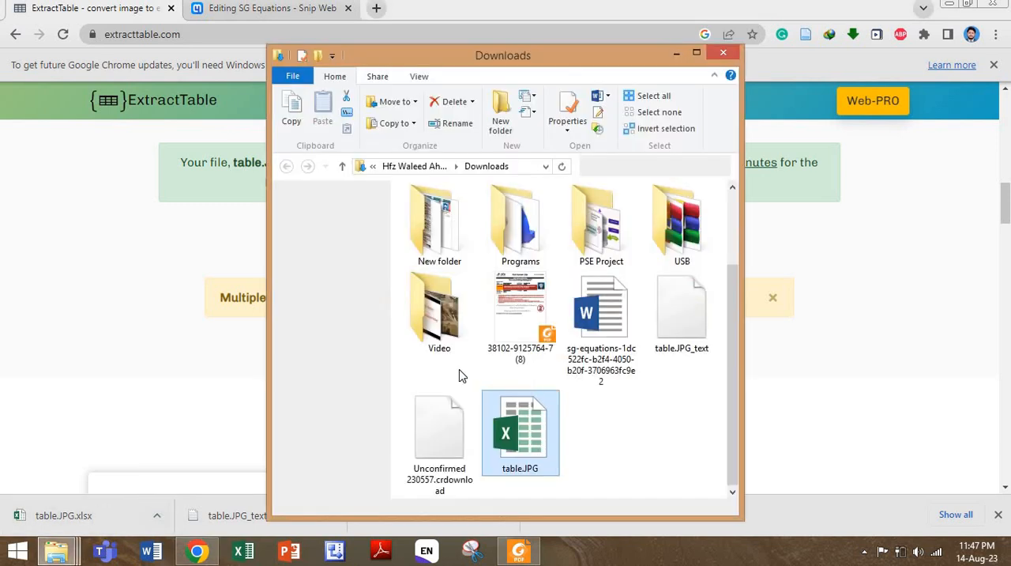
click(696, 52)
double_click(354, 294)
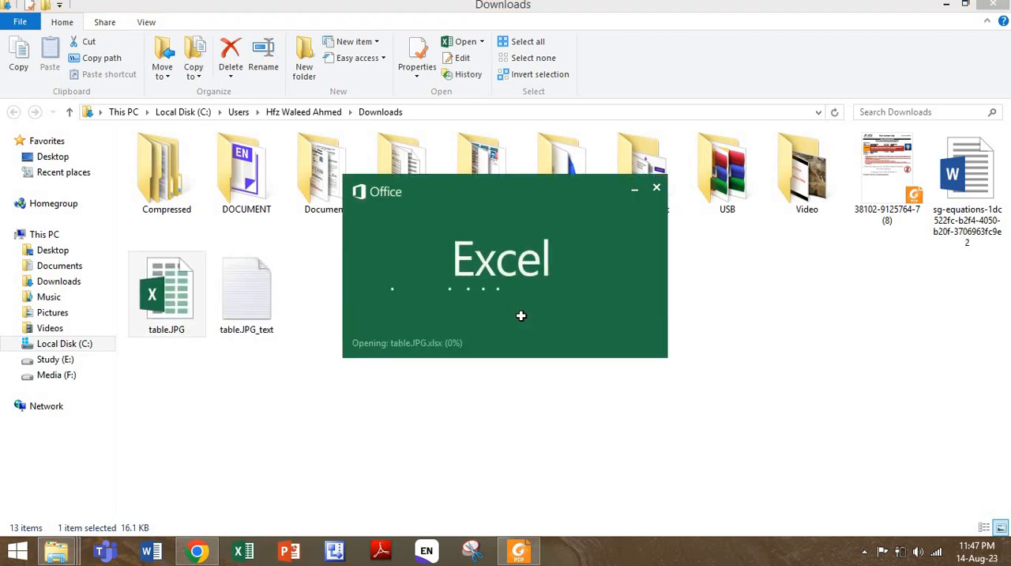
click(722, 187)
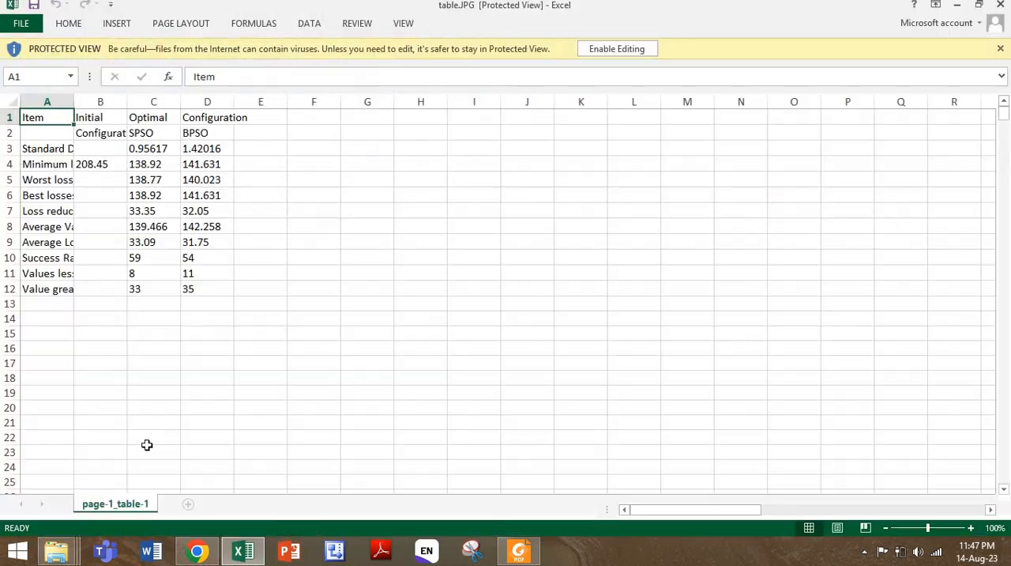
- Copy the entire extracted table from the worksheet and paste it into a new blank, maximized Word document
click(190, 246)
key(ctrl+a)
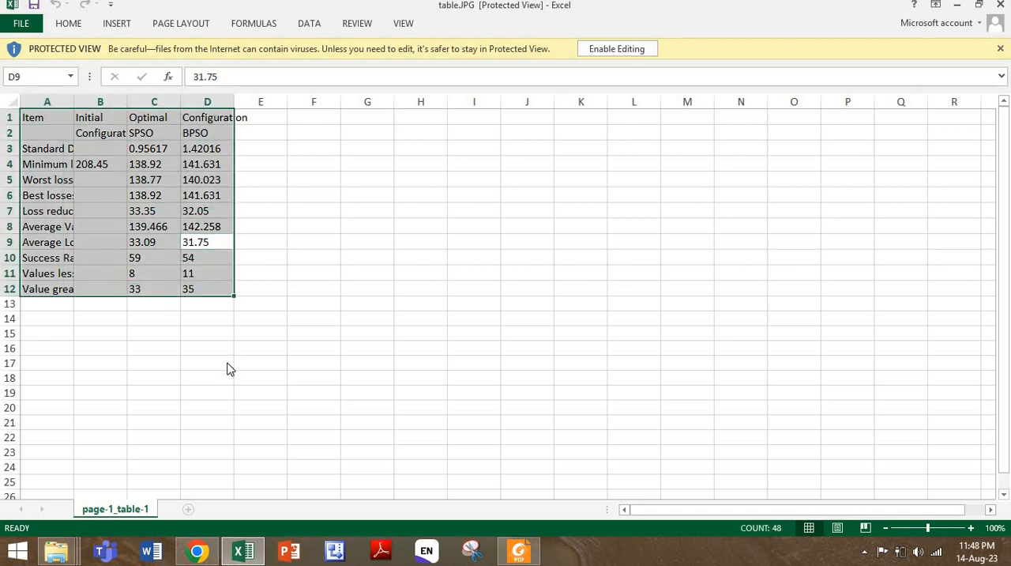
key(ctrl+c)
click(155, 549)
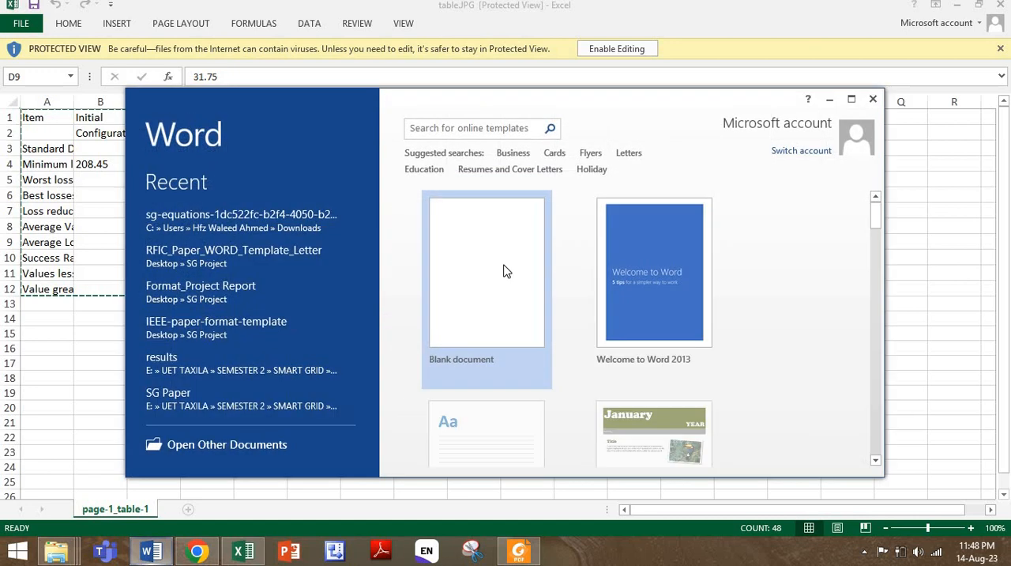
click(506, 270)
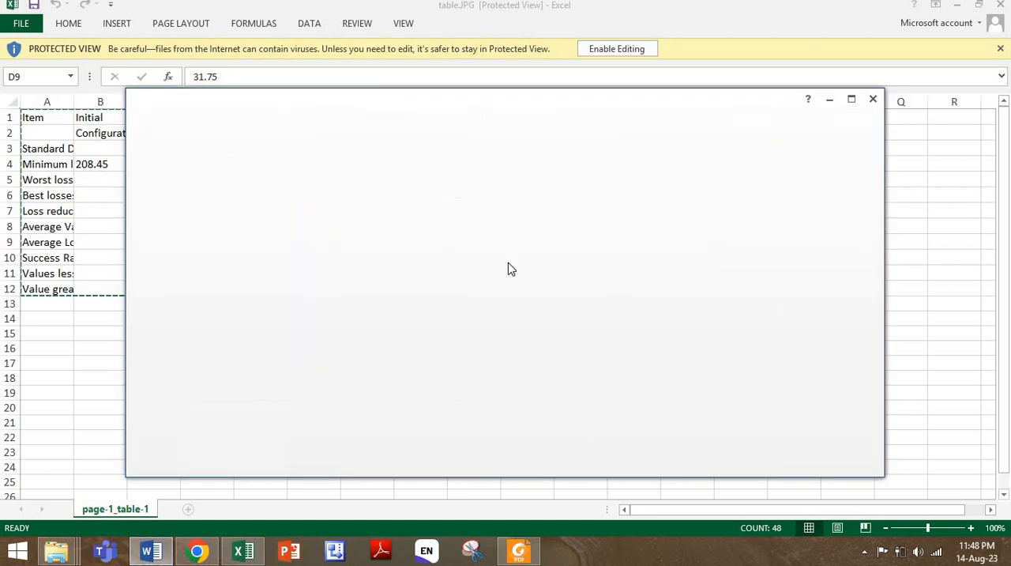
click(855, 99)
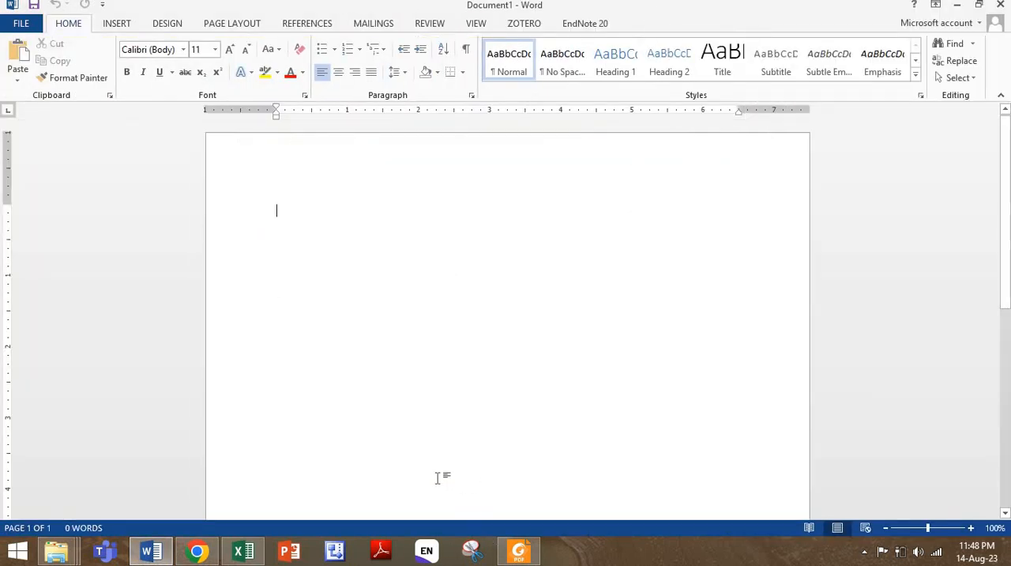
key(ctrl+v)
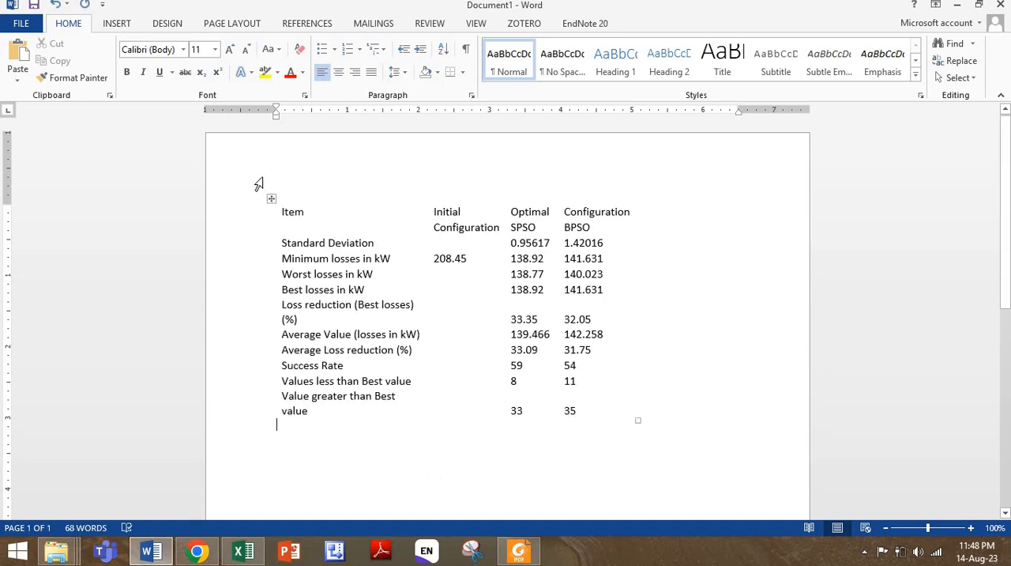
- Apply the grid table style with borders around every cell to the whole pasted table
click(271, 198)
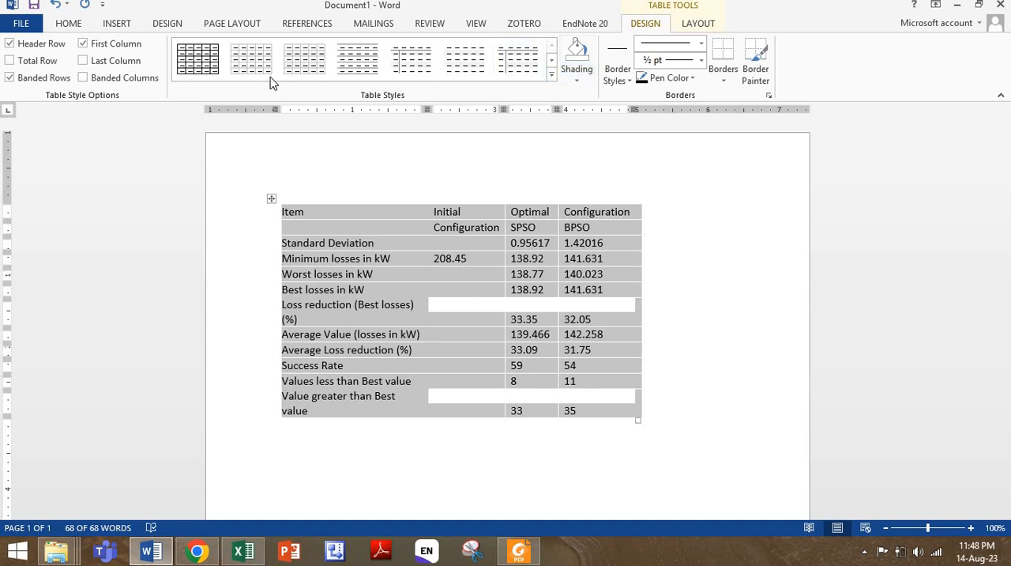
click(197, 60)
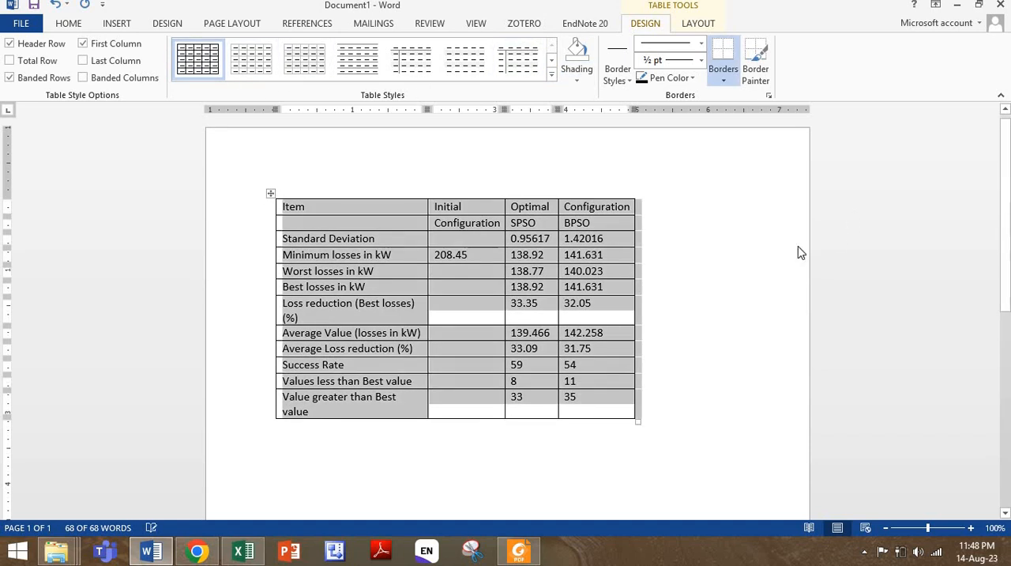
click(356, 257)
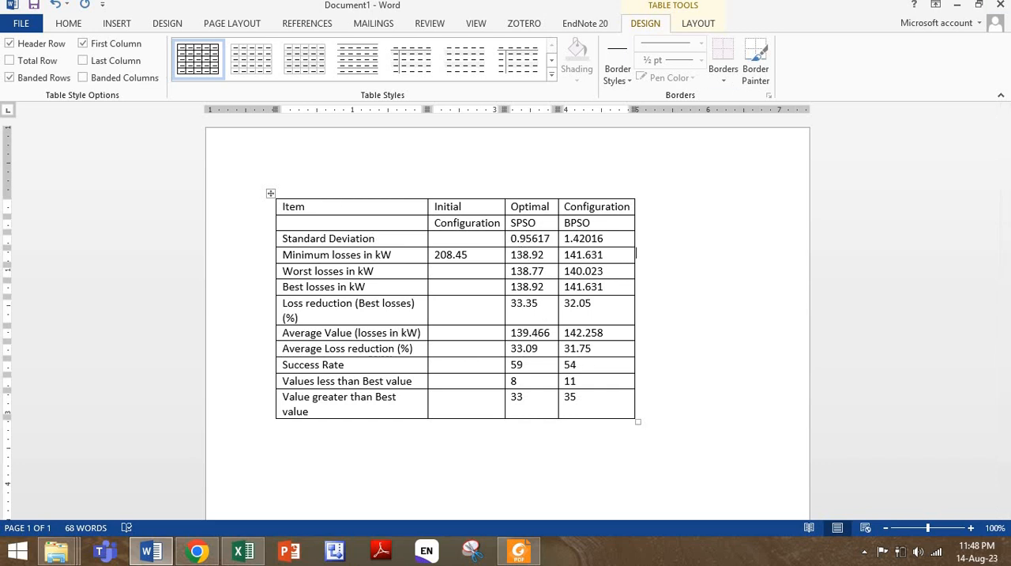
- Close Document1 without saving it, and close the table.JPG workbook to return to the Downloads folder
click(1001, 5)
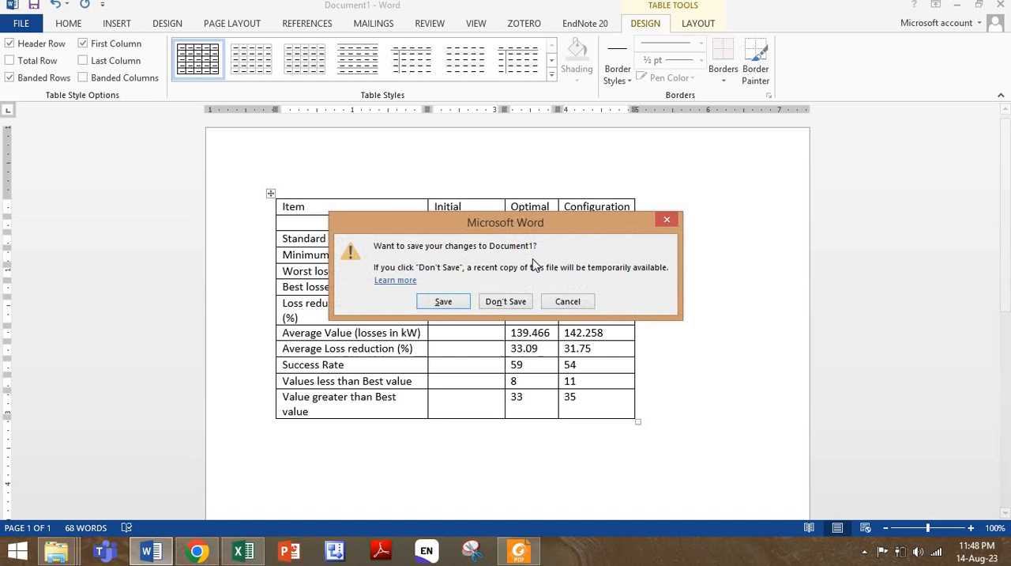
click(514, 301)
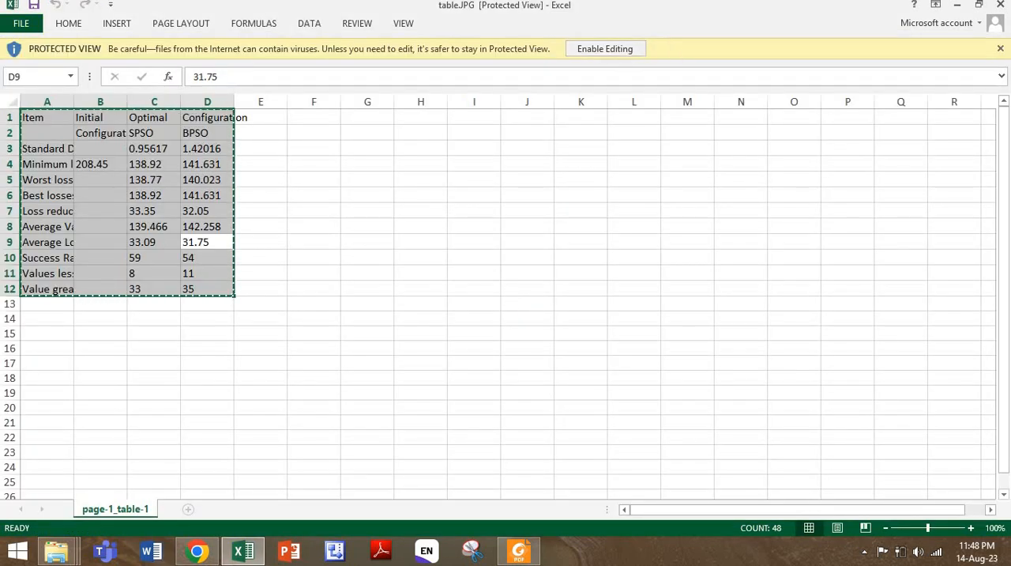
click(1000, 5)
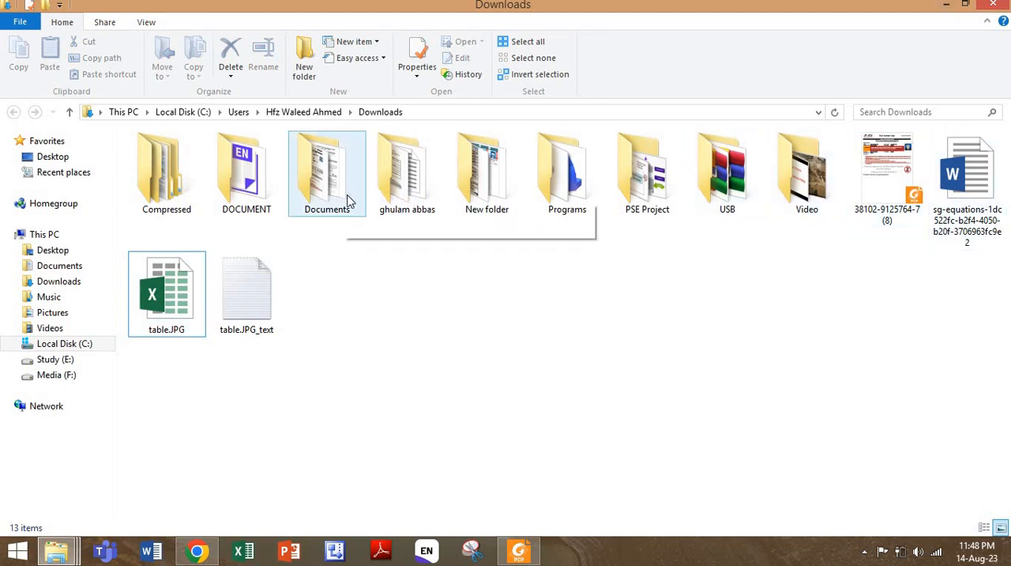
mouse_move(350, 200)
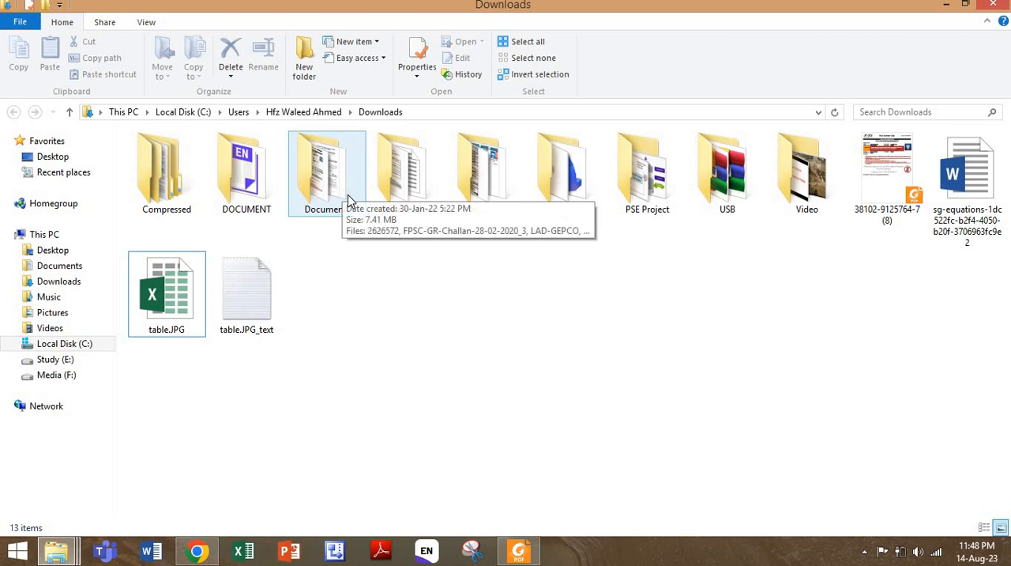